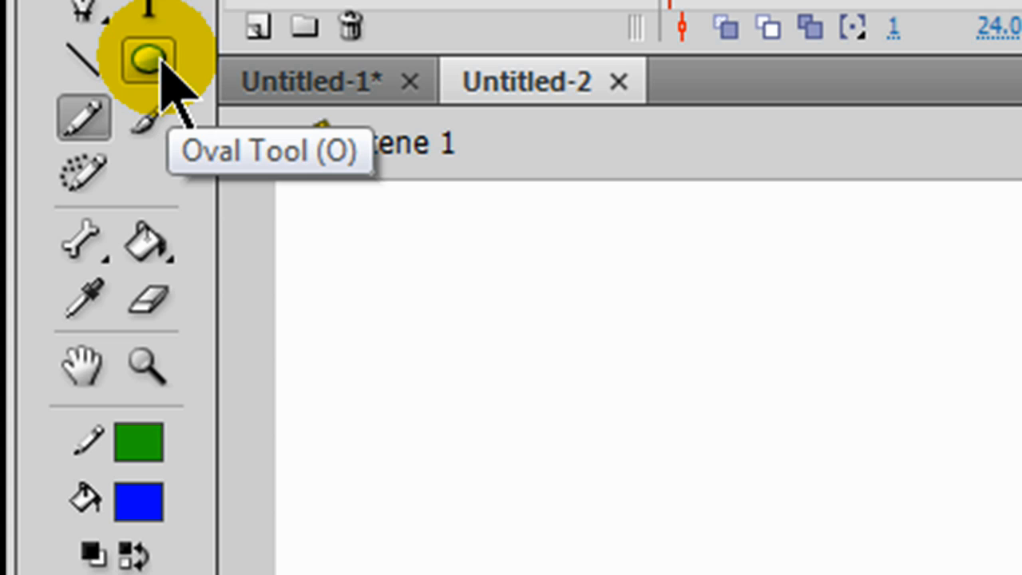
Draw a rectangle with a green stroke and blue fill in the upper-left part of the stage
left_click_drag(162, 67, 312, 69)
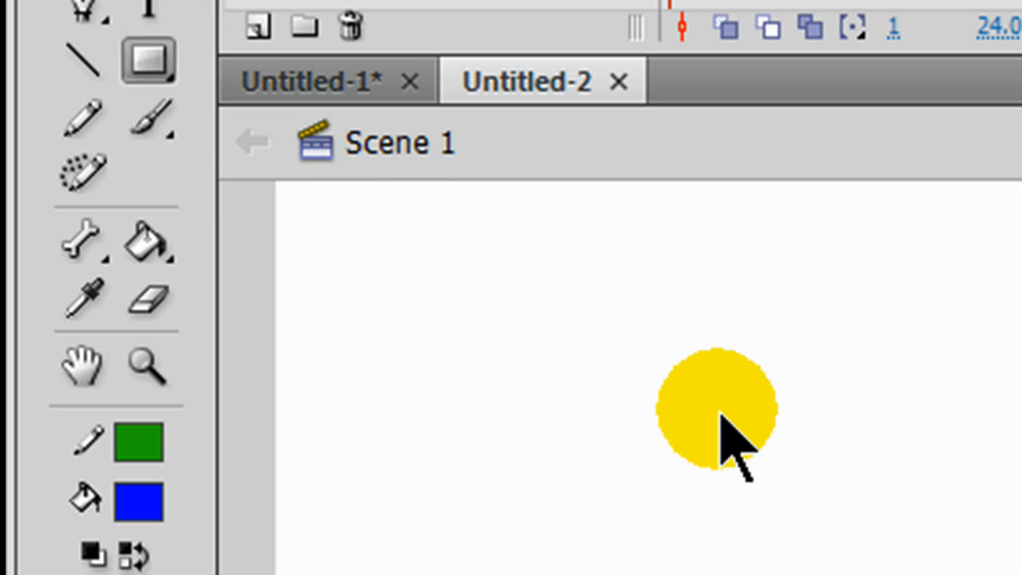
left_click(150, 499)
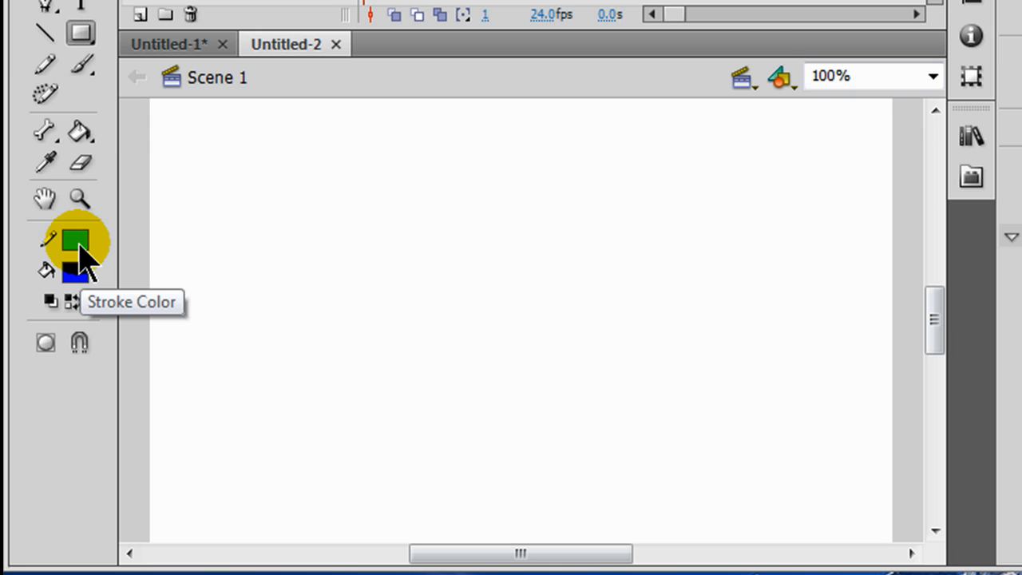
left_click_drag(254, 188, 441, 351)
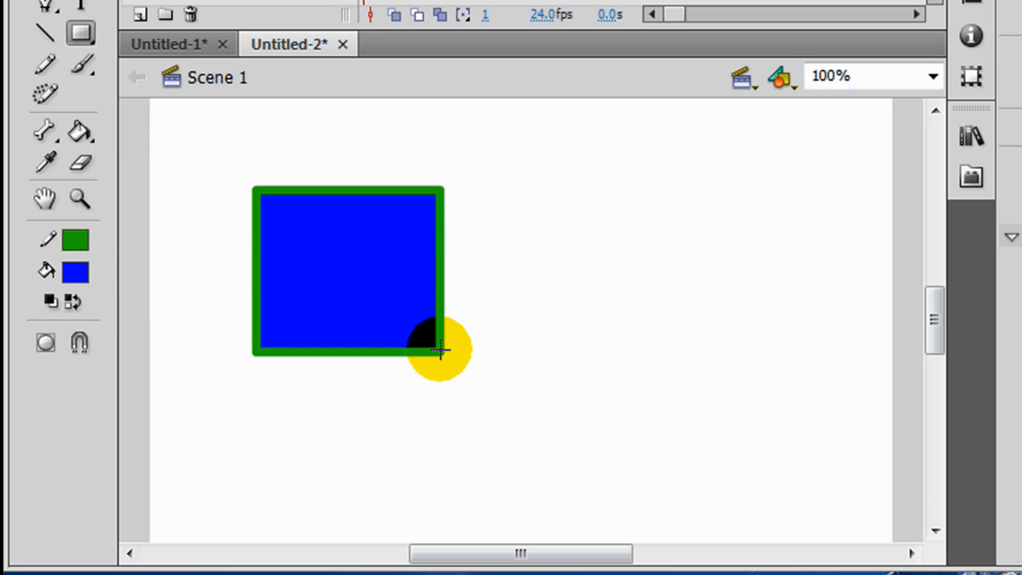
Set the fill colour to red and the stroke to orange, and draw a second rectangle beside the blue one
left_click(88, 272)
left_click(381, 447)
left_click(77, 241)
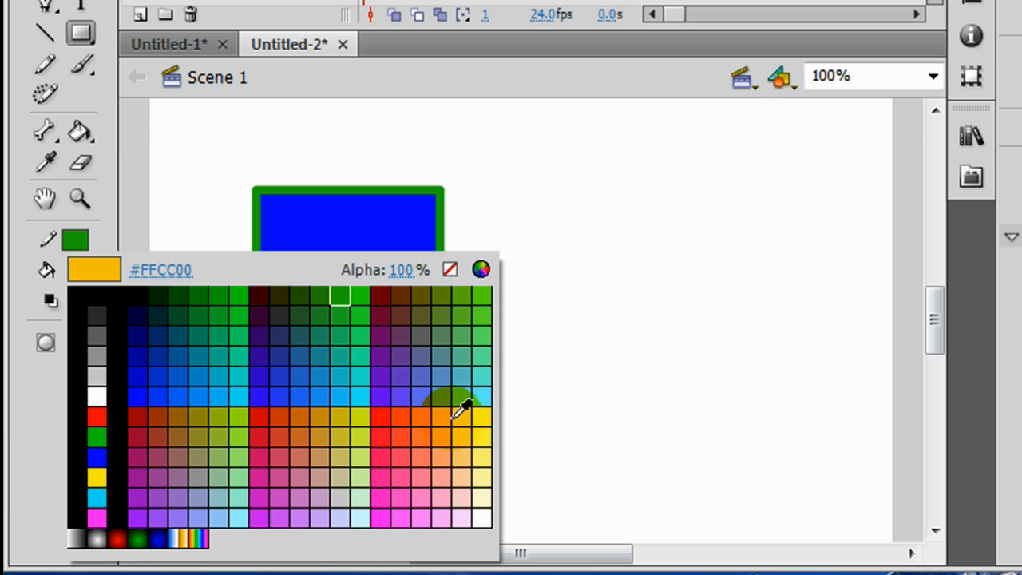
left_click(443, 417)
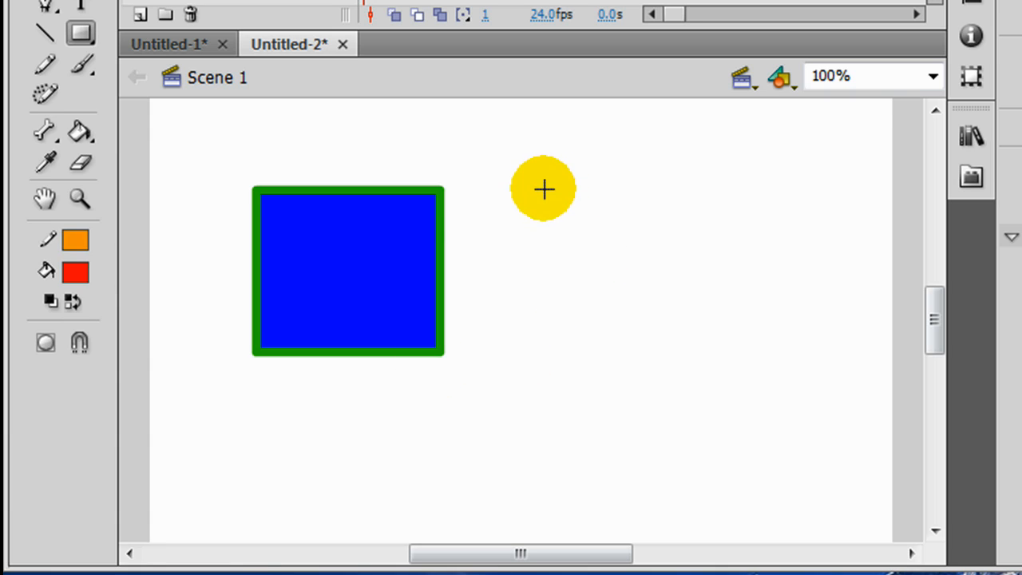
mouse_move(544, 189)
left_mouse_down()
mouse_move(700, 317)
mouse_move(717, 362)
left_mouse_up()
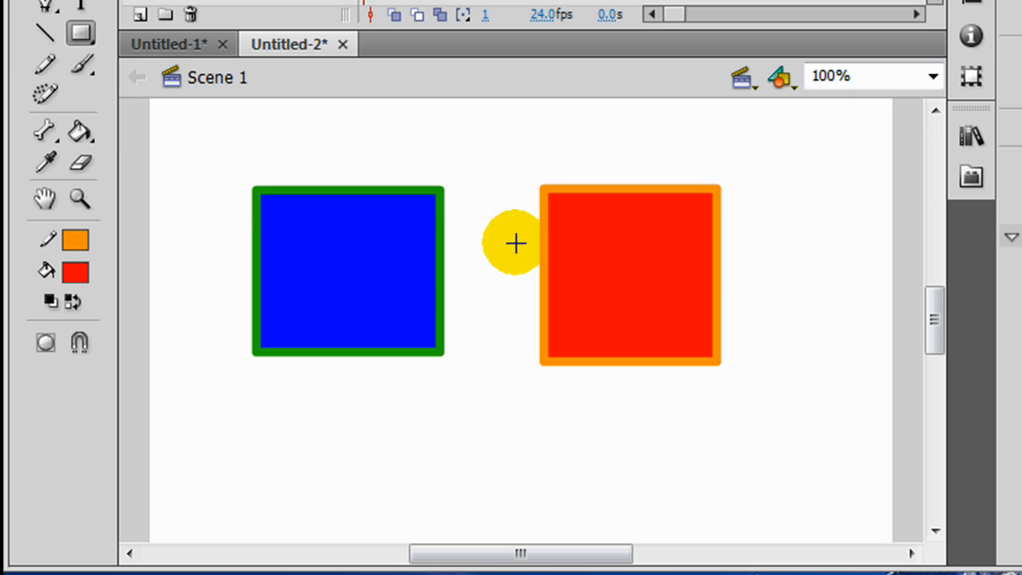
Use the Selection tool to select the blue rectangle's fill alone, then its whole green outline, and deselect it
key("v")
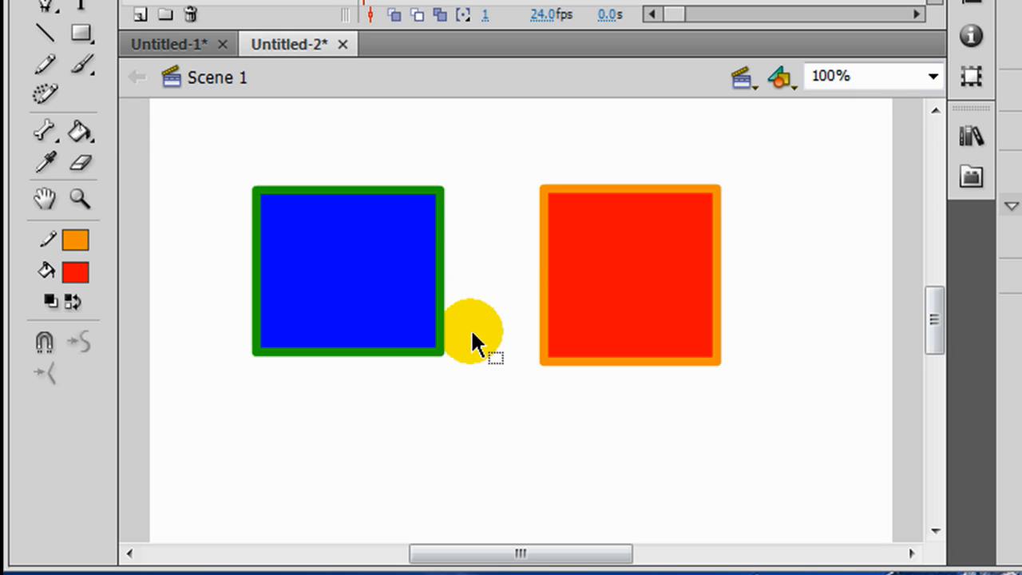
left_click(334, 256)
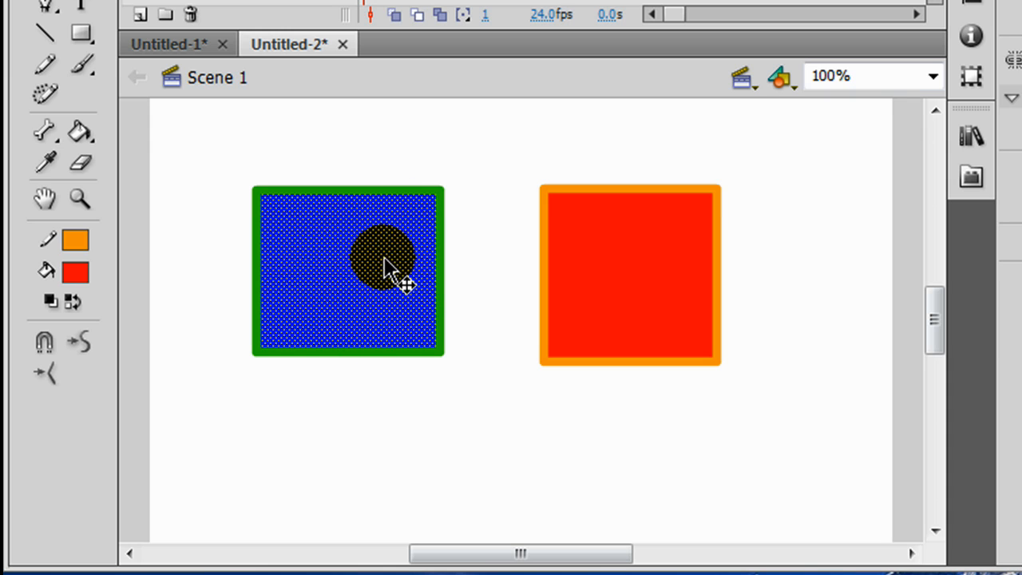
double_click(364, 191)
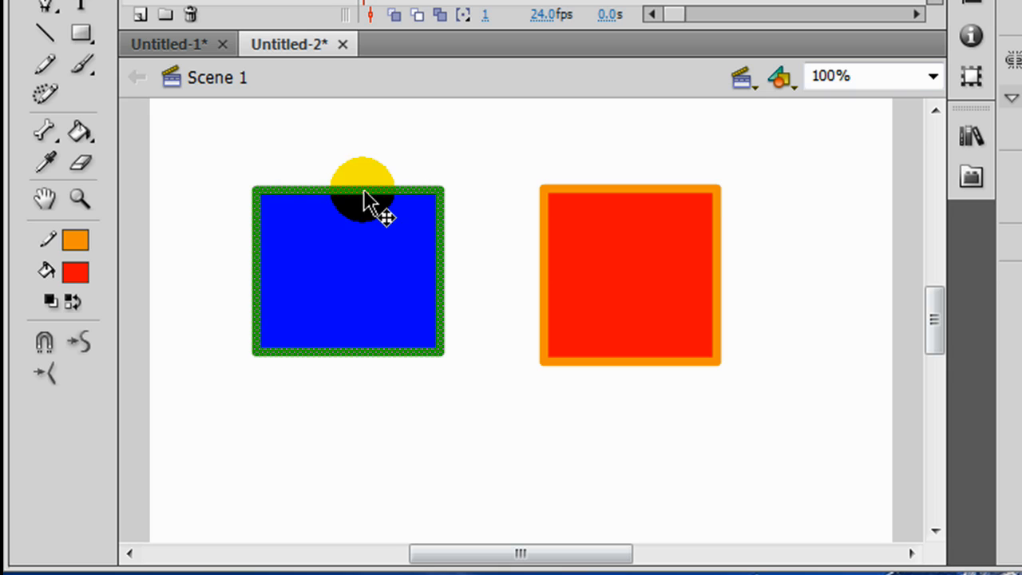
left_click(411, 404)
Move the bottom outline segment of the blue rectangle below its fill, and undo the move
left_click(392, 353)
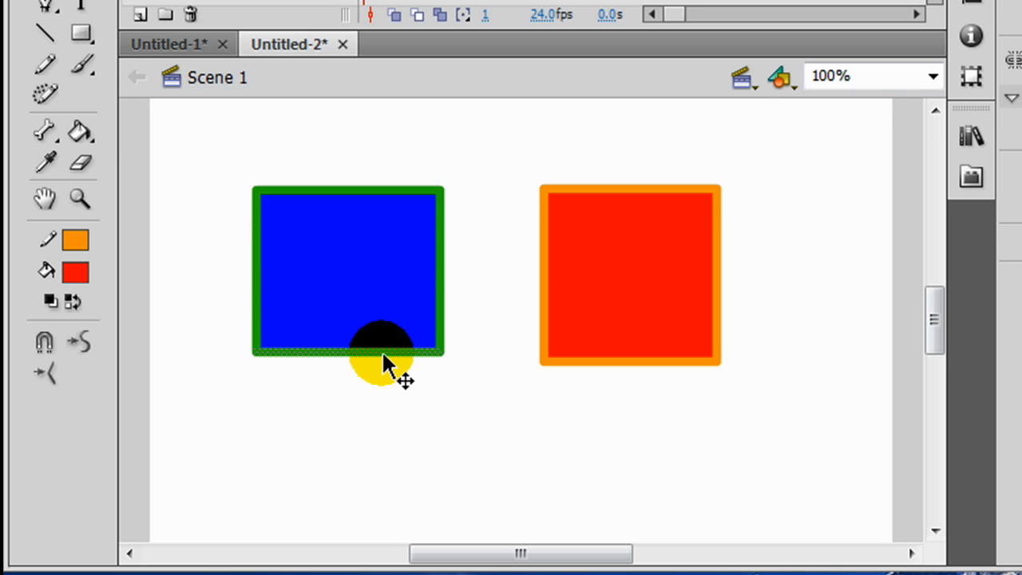
left_click_drag(383, 353, 380, 388)
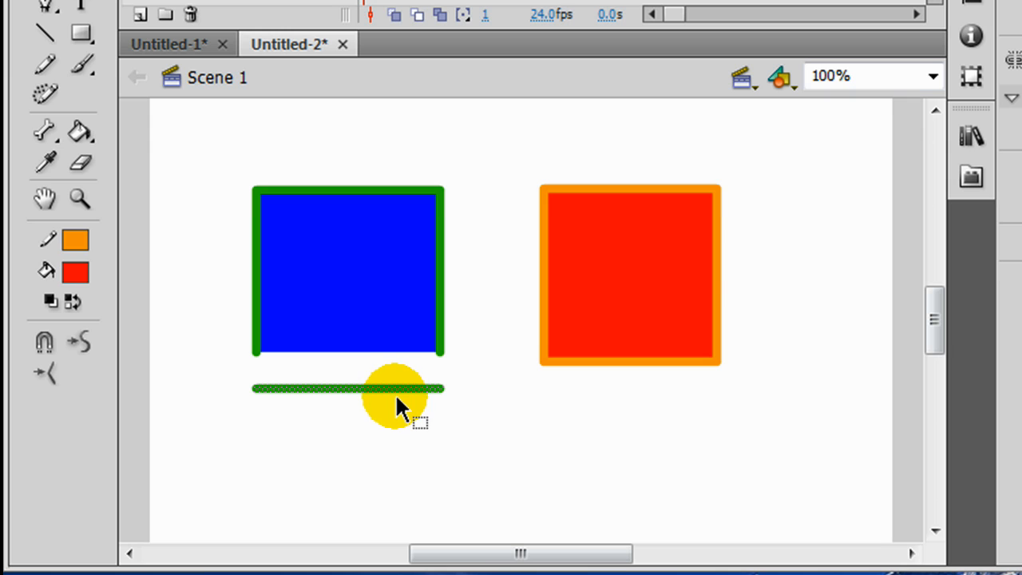
key("ctrl+z")
left_click(407, 389)
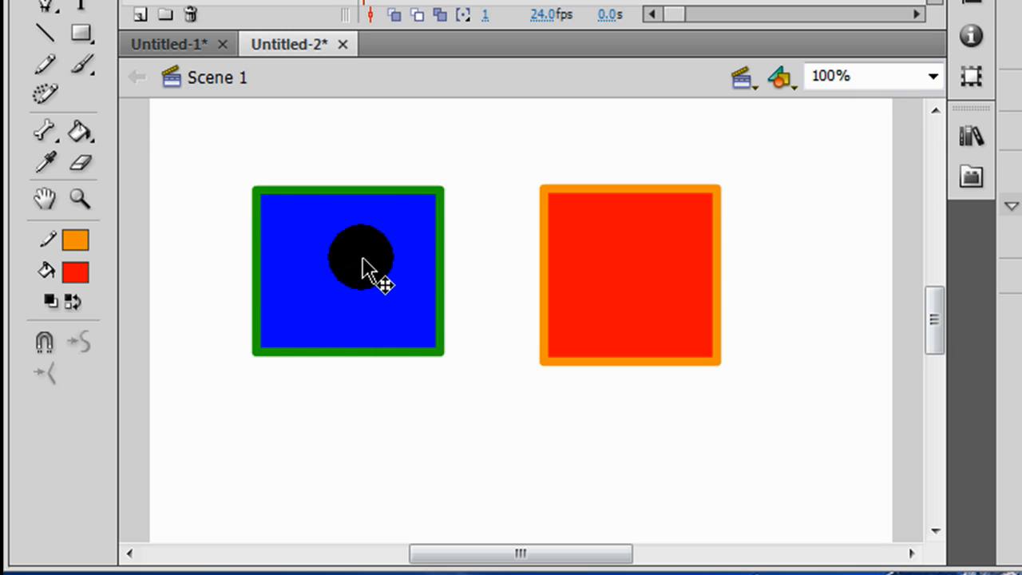
Move the blue fill down and to the right out of its green outline, and undo the move
left_click(364, 257)
left_click_drag(363, 257, 404, 312)
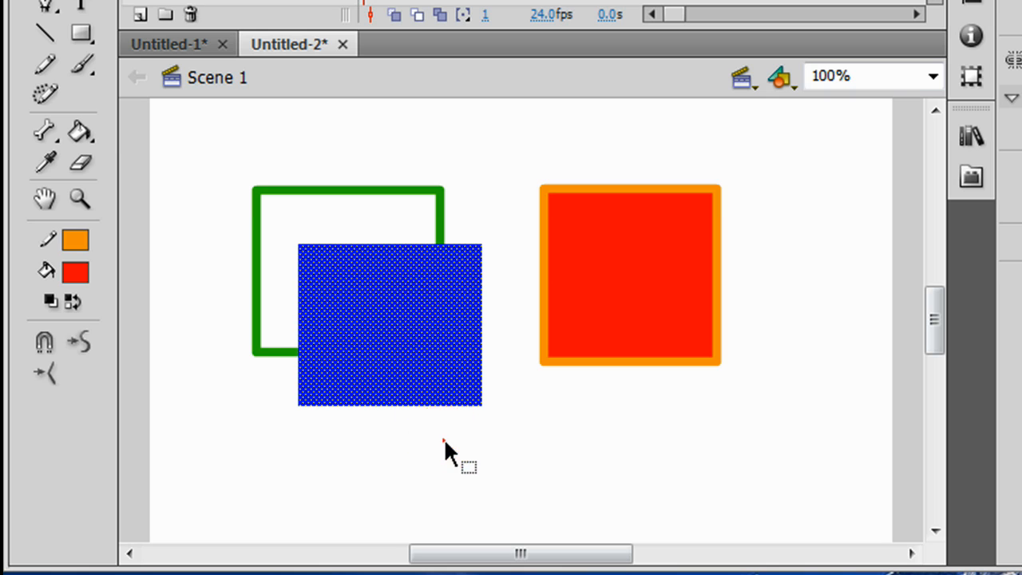
left_click(444, 439)
left_click(423, 354)
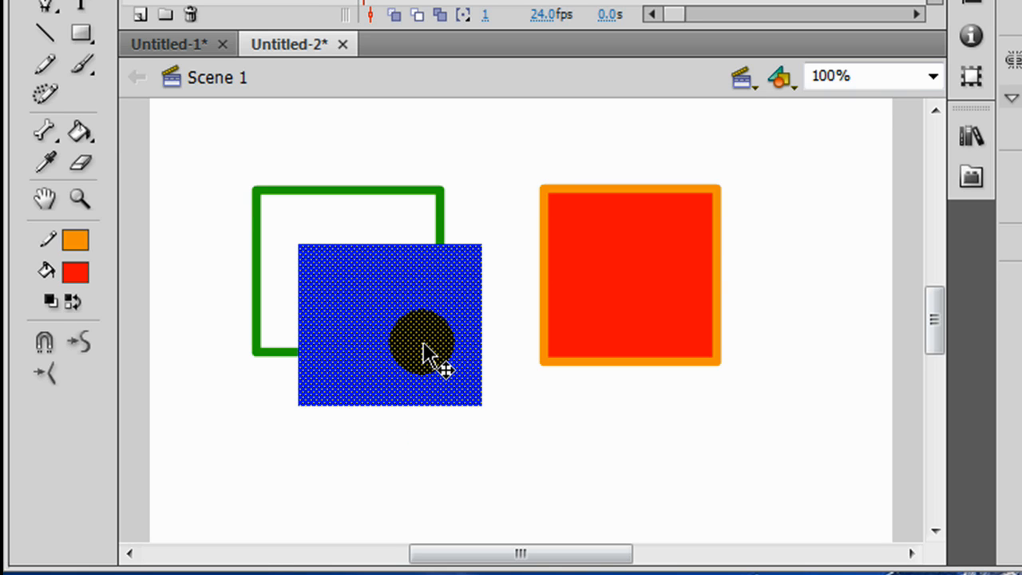
key("ctrl+z")
left_click(433, 411)
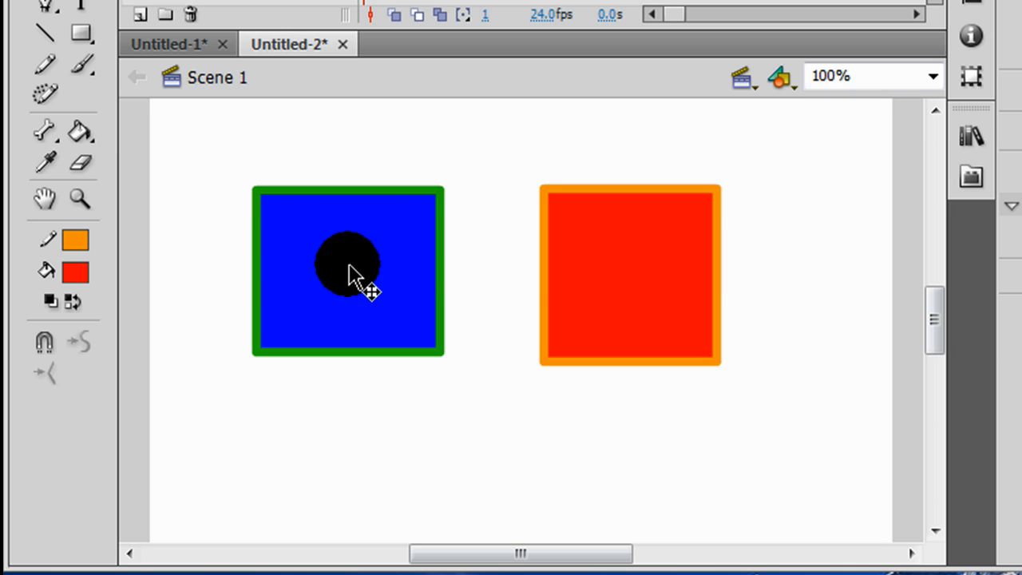
Move the blue rectangle with its outline over the lower-left corner of the red rectangle and deselect it
left_click(349, 265)
mouse_move(349, 265)
left_mouse_down()
mouse_move(331, 219)
mouse_move(356, 258)
mouse_move(349, 276)
mouse_move(434, 342)
mouse_move(538, 346)
left_mouse_up()
left_click(282, 199)
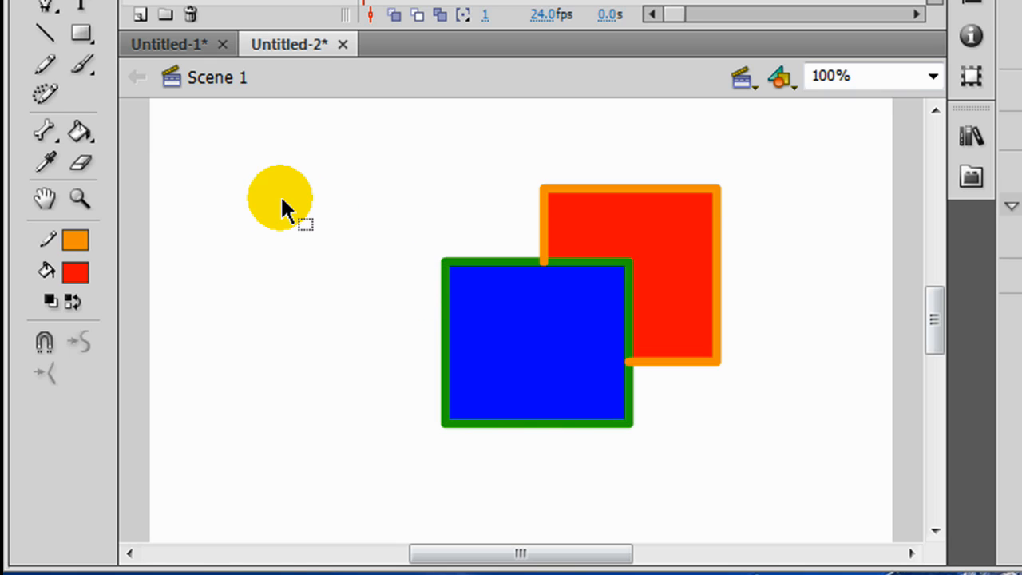
Select the blue fill together with its green outline and move it left, clear of the red shape
double_click(495, 322)
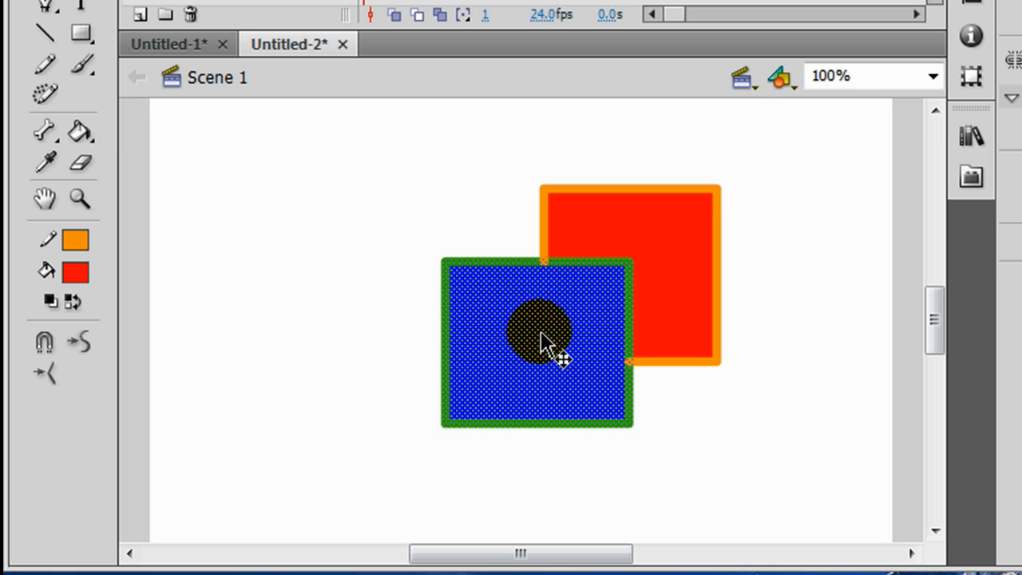
left_click_drag(541, 334, 396, 336)
left_click(646, 441)
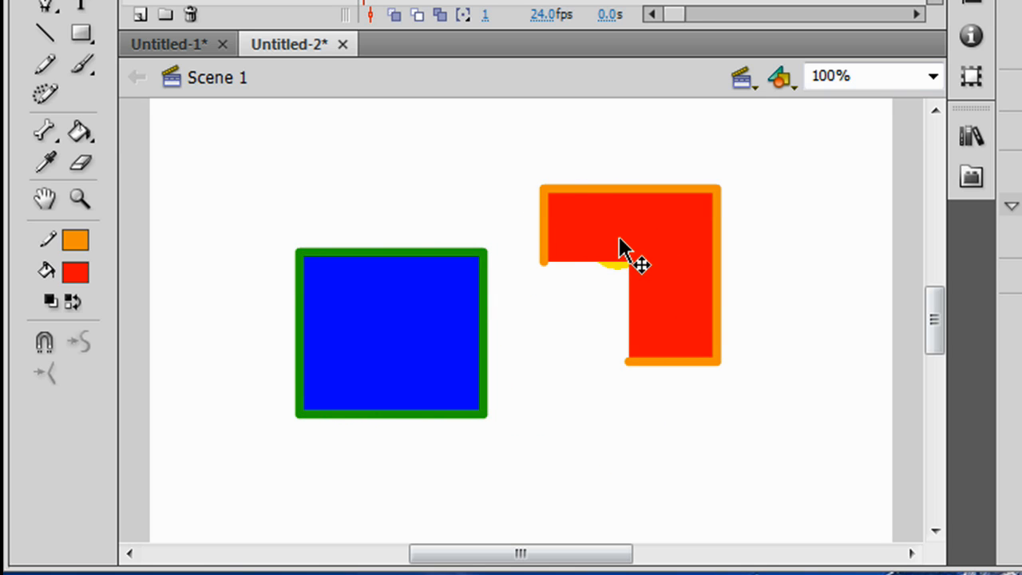
Move the blue rectangle and its outline back over the red shape's cut corner, pull it off again to the left, and deselect it
left_click(397, 335)
left_click_drag(397, 335, 538, 346)
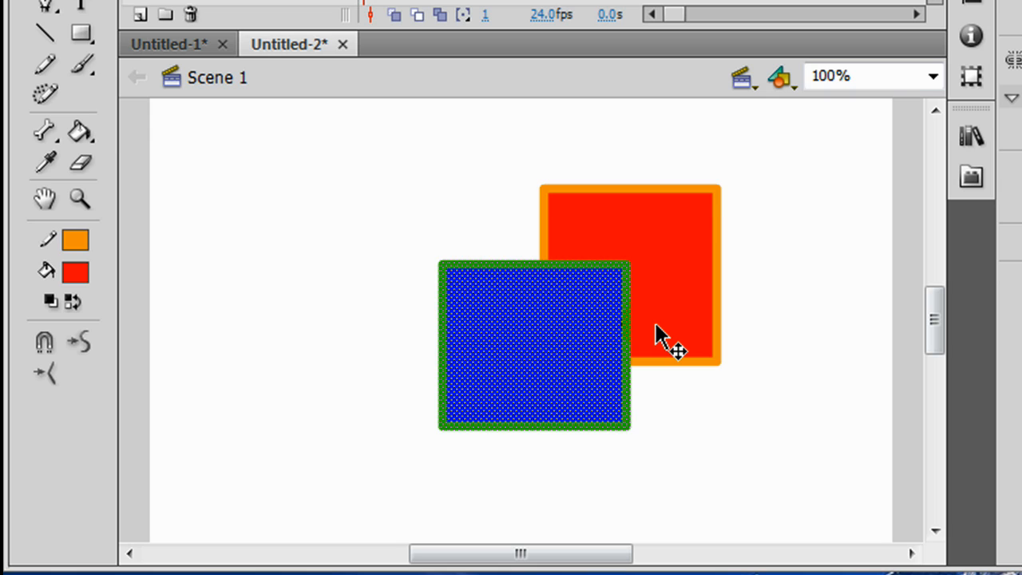
left_click_drag(618, 365, 479, 380)
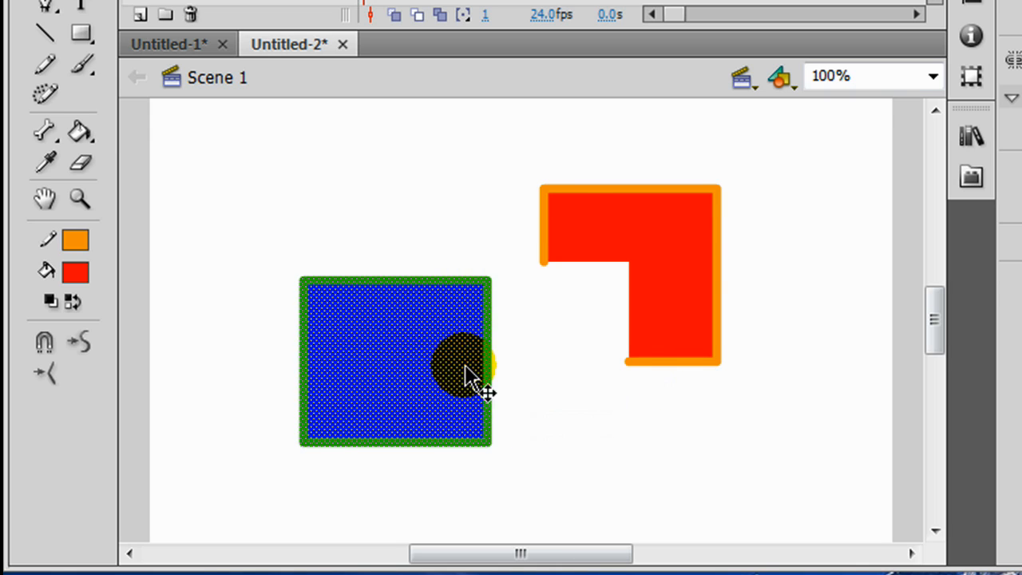
left_click(607, 432)
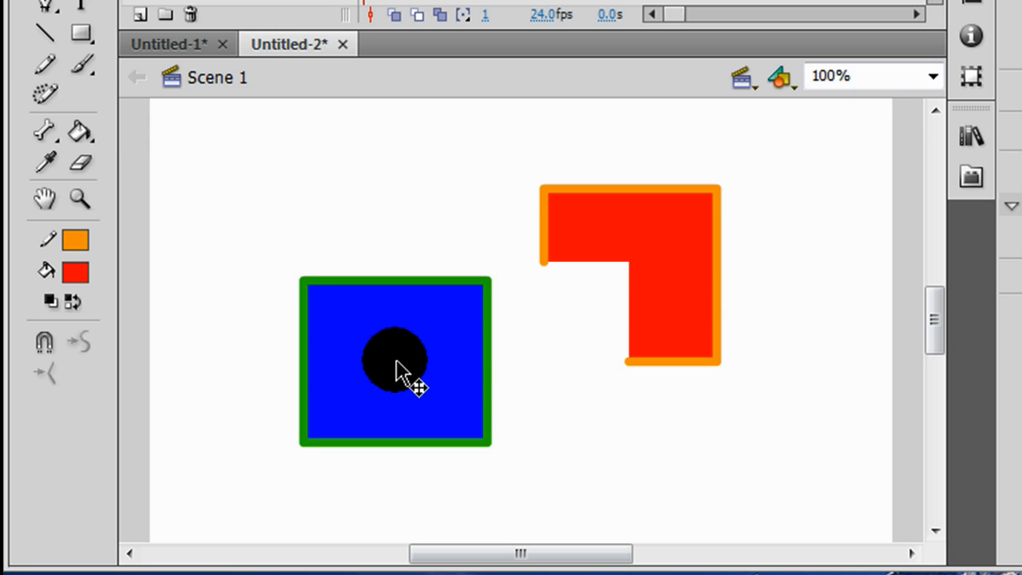
Bend the blue rectangle's right edge outward and its top edge inward into curves
left_click(395, 371)
left_click(676, 276)
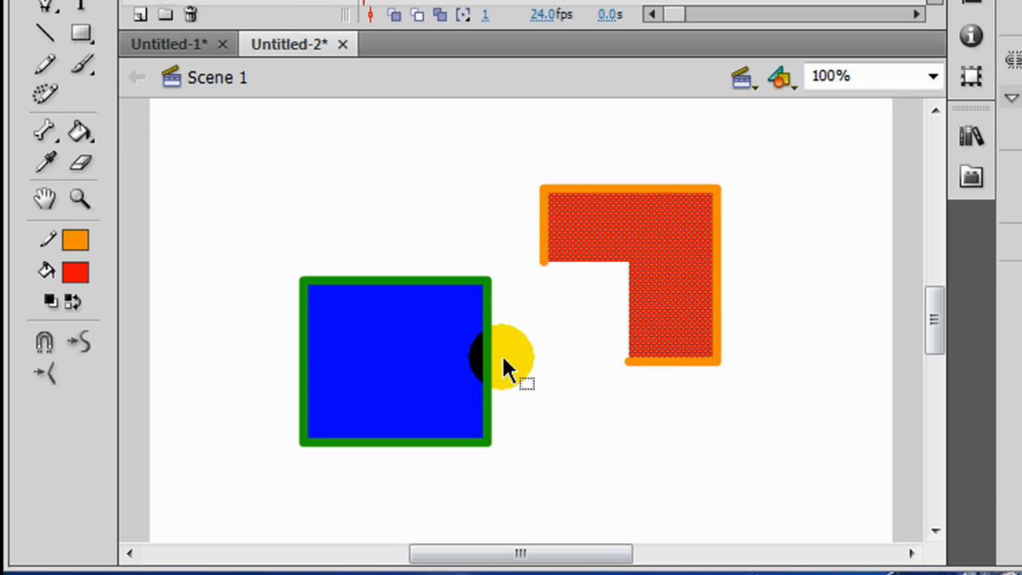
left_click_drag(489, 369, 529, 366)
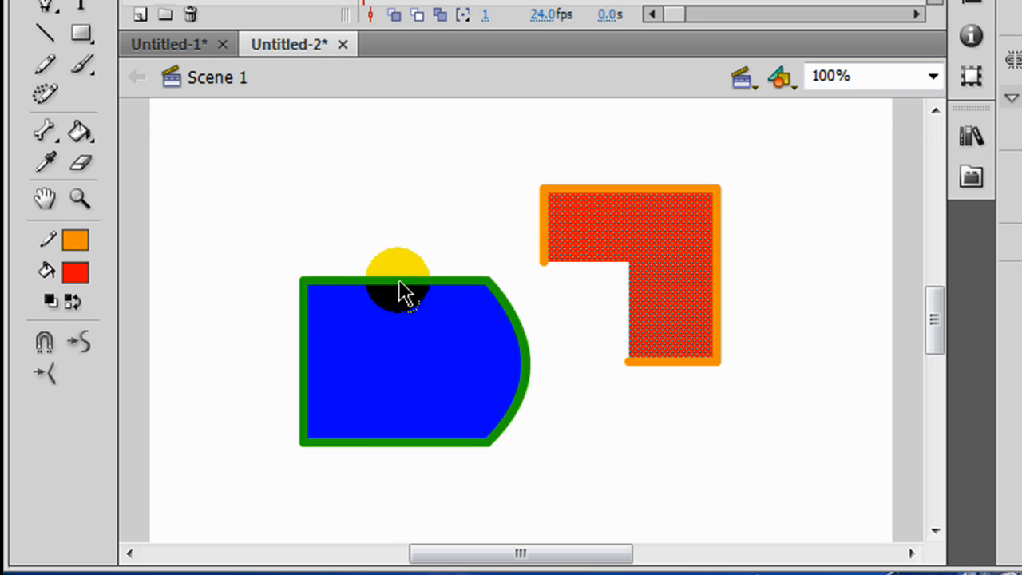
left_click_drag(403, 282, 404, 321)
left_click(785, 467)
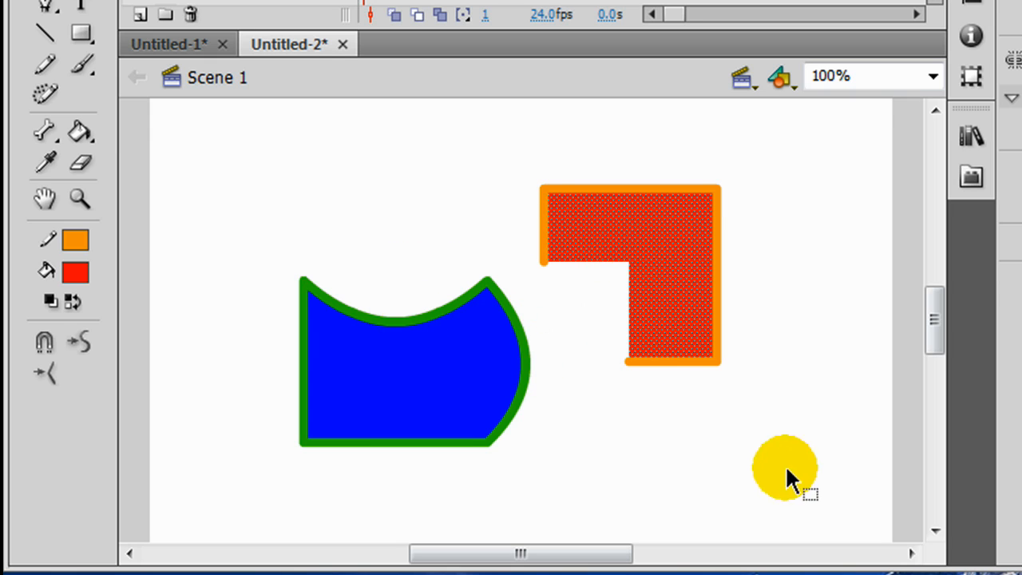
Curve the red shape's notch edge upward, its bottom edge downward and its right edge inward
left_click_drag(591, 262, 597, 236)
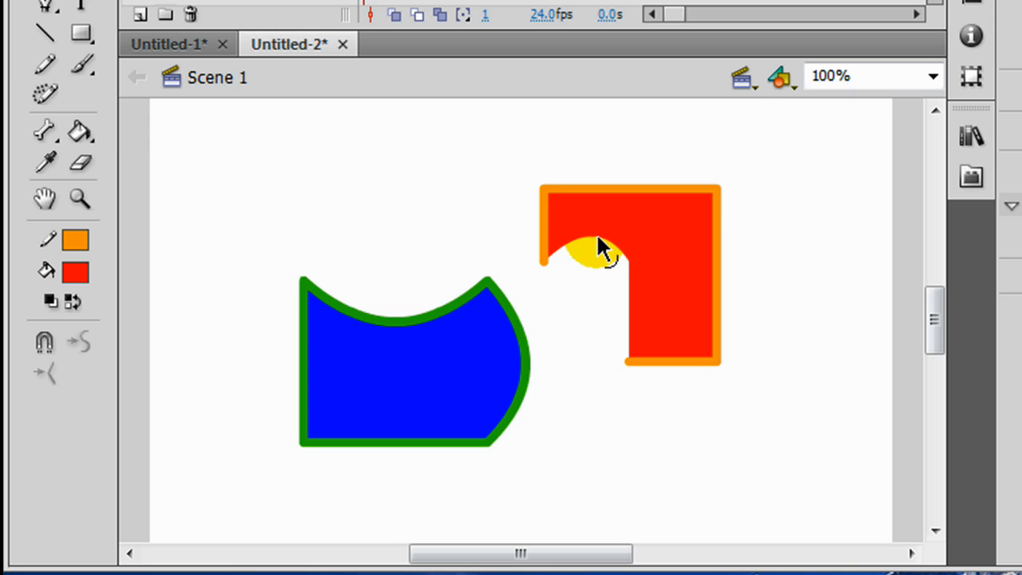
left_click_drag(662, 364, 666, 399)
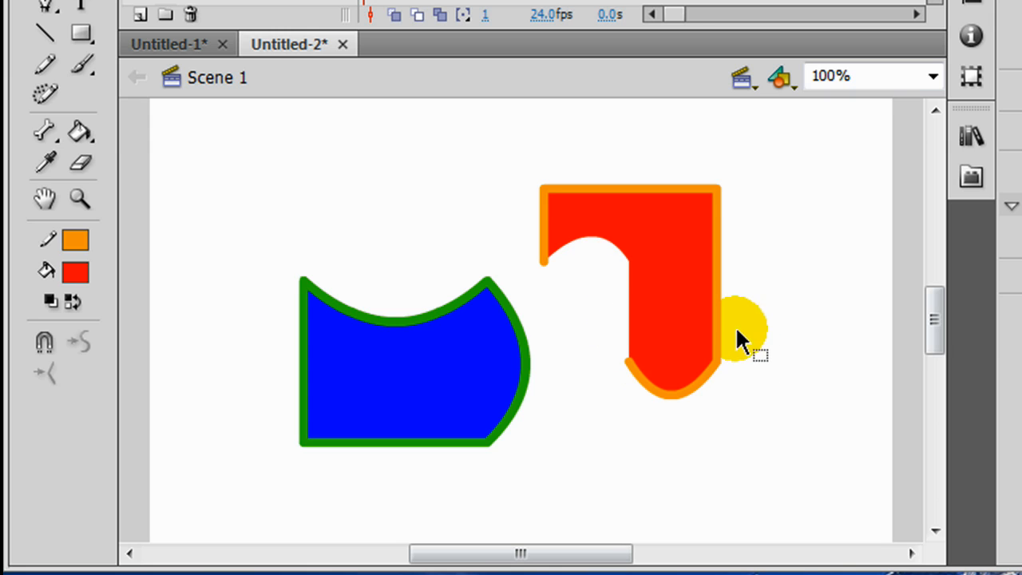
left_click_drag(721, 324, 695, 312)
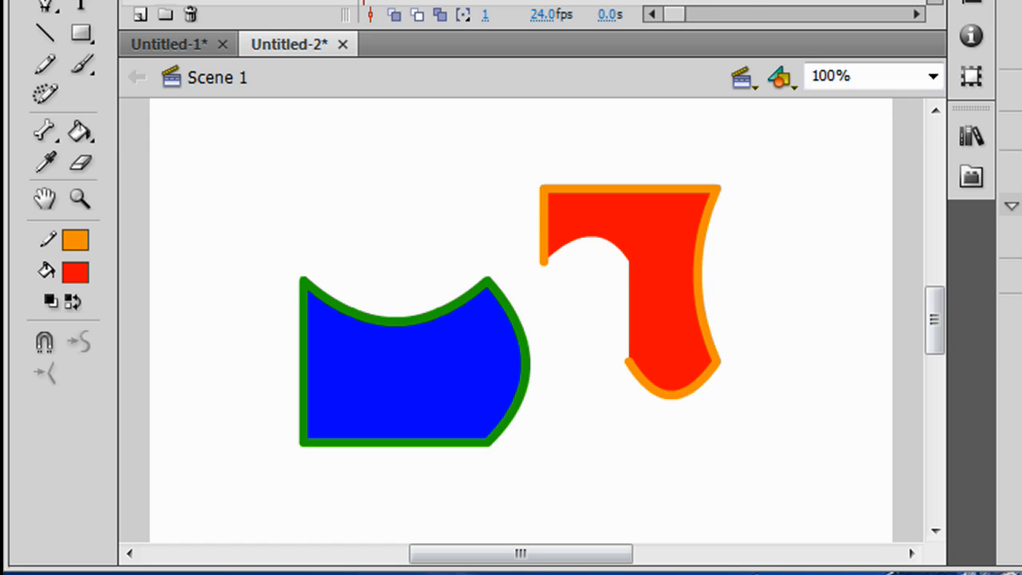
Select both shapes on the stage and delete them
left_click(438, 285)
left_click_drag(190, 124, 823, 482)
key("Delete")
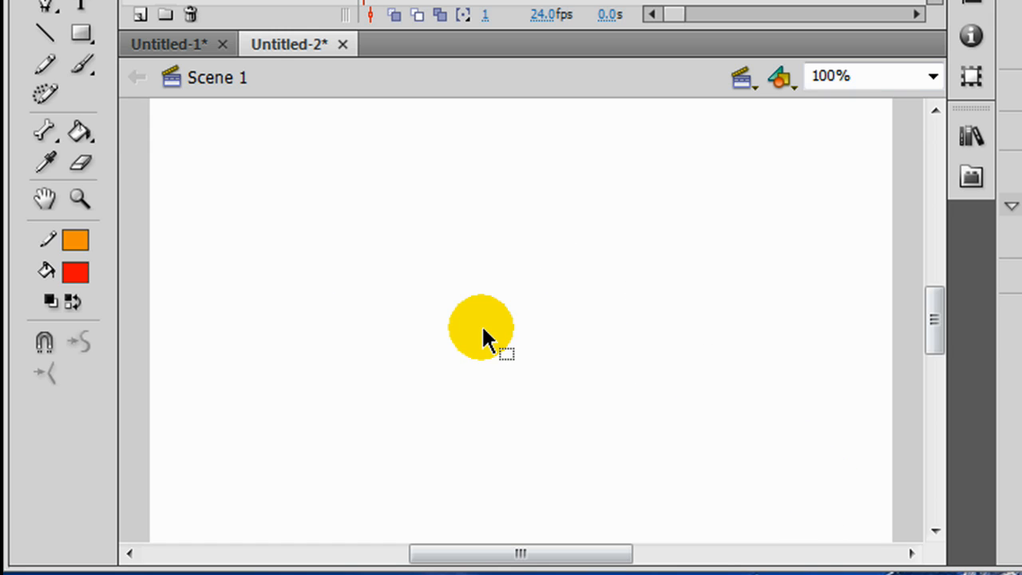
Turn on Object Drawing for the Rectangle tool and draw a red rectangle with an orange stroke mid-stage
left_click(81, 32)
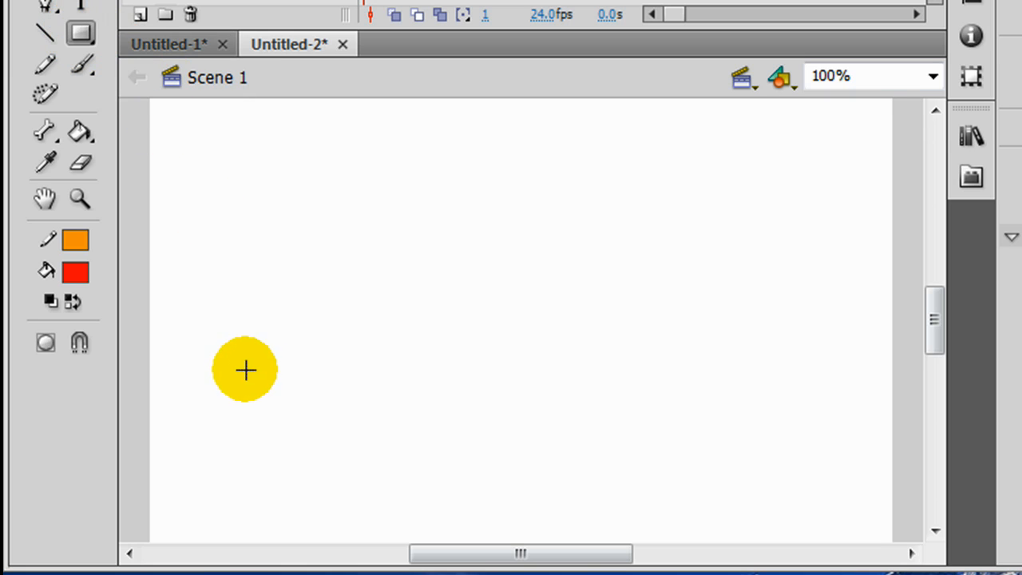
left_click(45, 344)
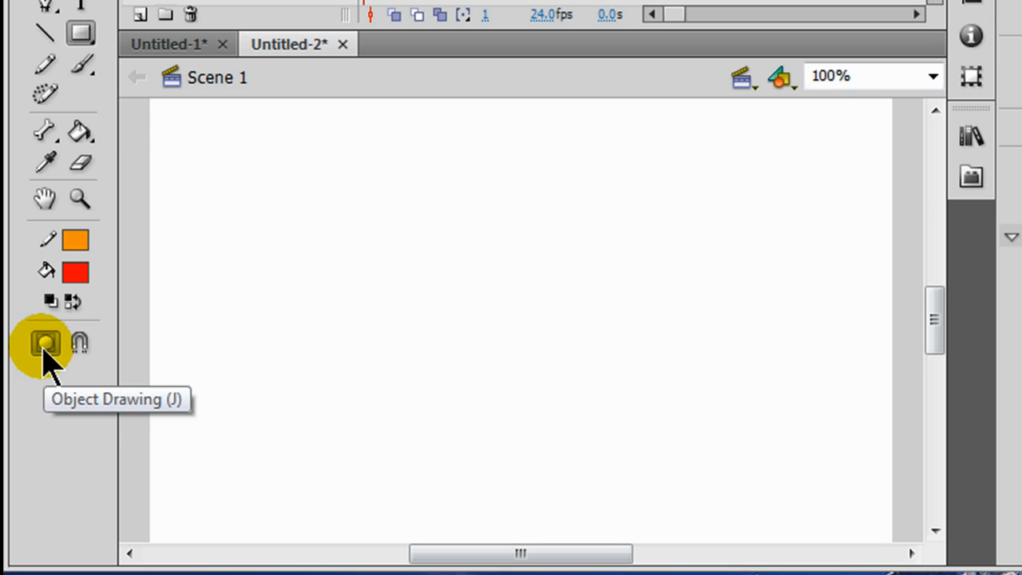
mouse_move(330, 219)
left_mouse_down()
mouse_move(425, 326)
mouse_move(581, 424)
left_mouse_up()
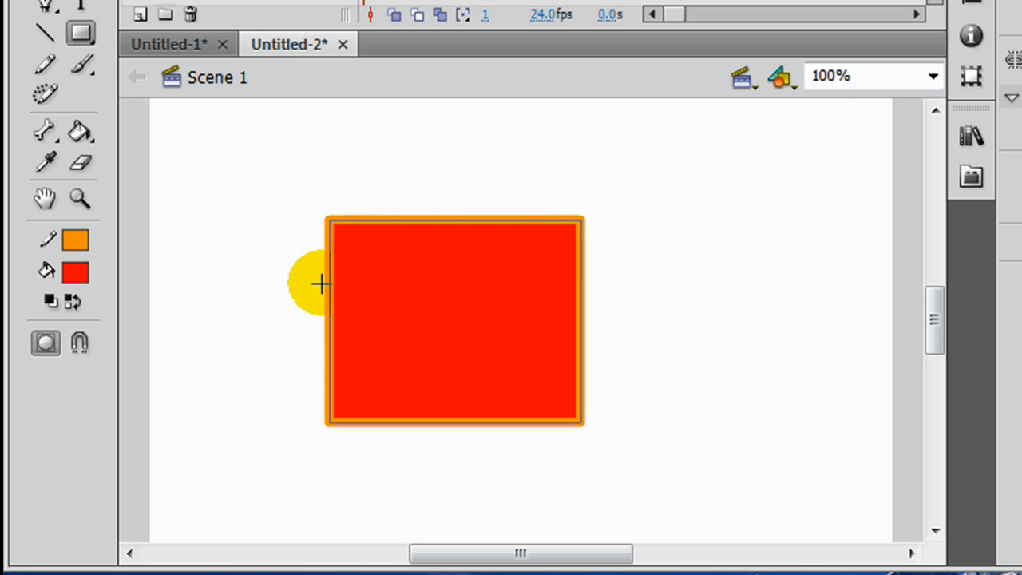
Test selecting the drawing object by its fill and by its outline with the Selection tool, deselecting it after each try
key("v")
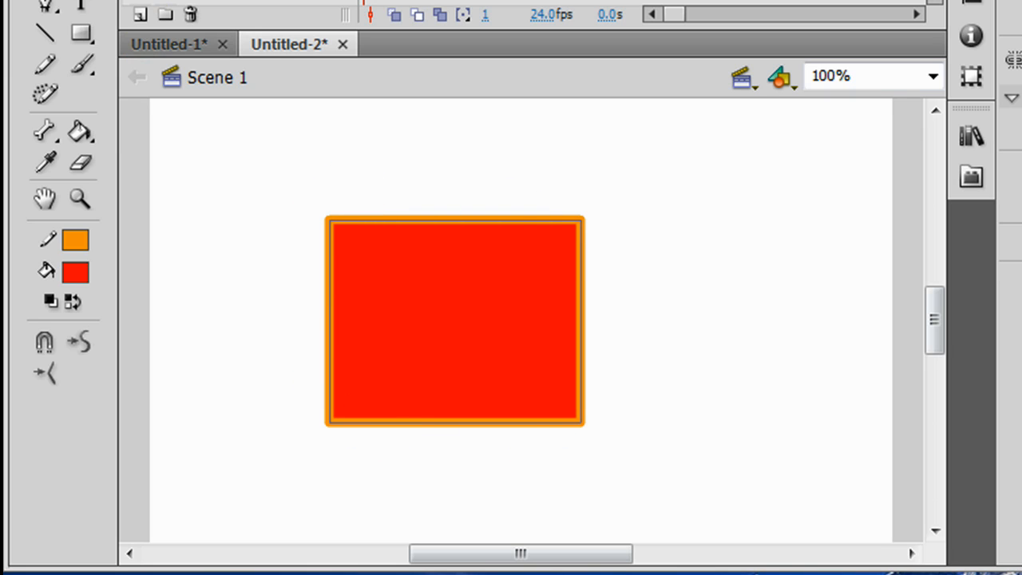
left_click(748, 296)
left_click(462, 304)
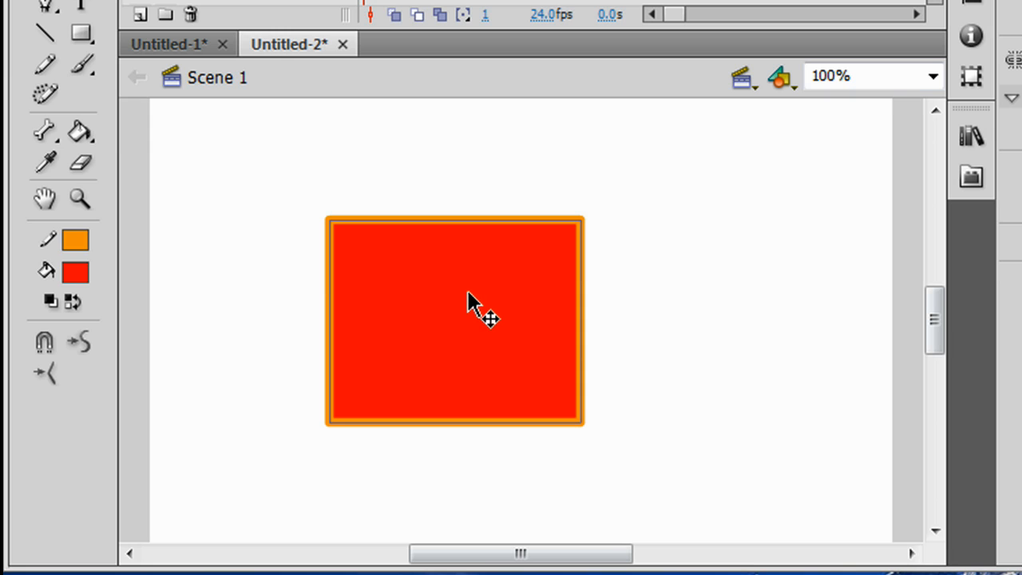
left_click(749, 304)
double_click(582, 294)
left_click(653, 310)
Bend the red drawing object's right edge outward and its top edge inward into curves
left_click_drag(584, 317, 637, 319)
left_click_drag(453, 222, 465, 270)
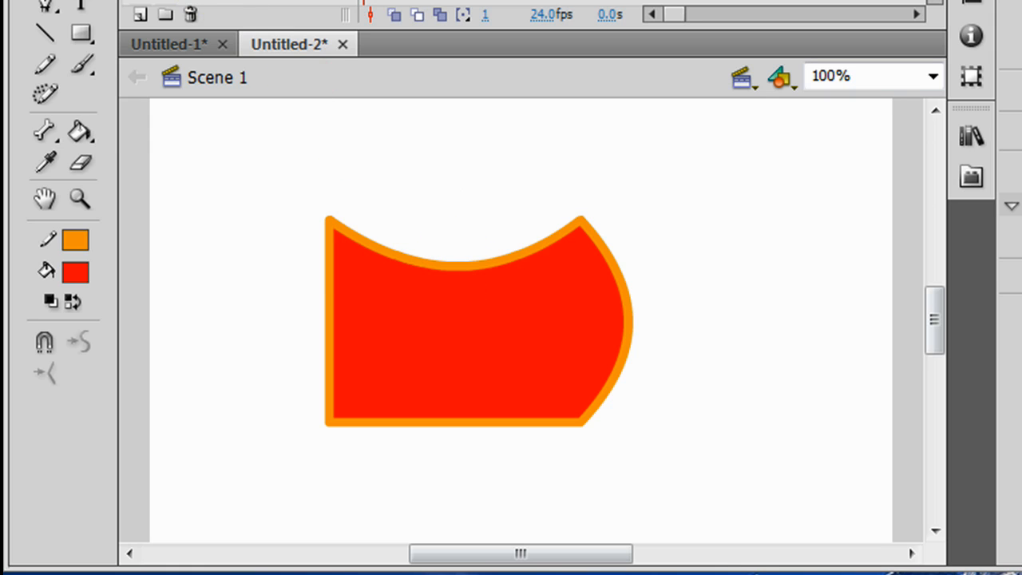
Move the drawing object's two bottom corner anchor points inward and upward with the Subselection tool
key("a")
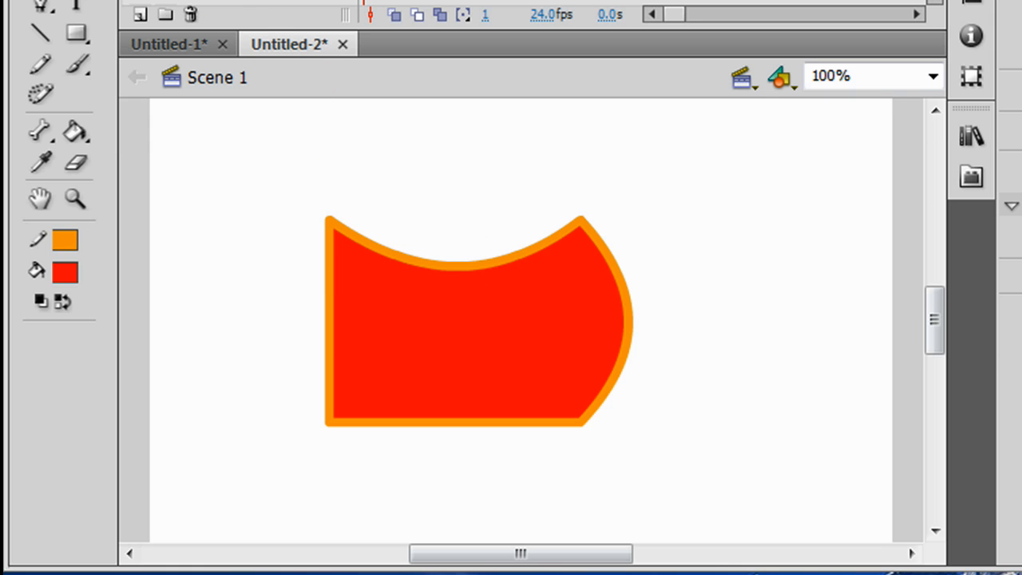
left_click(333, 233)
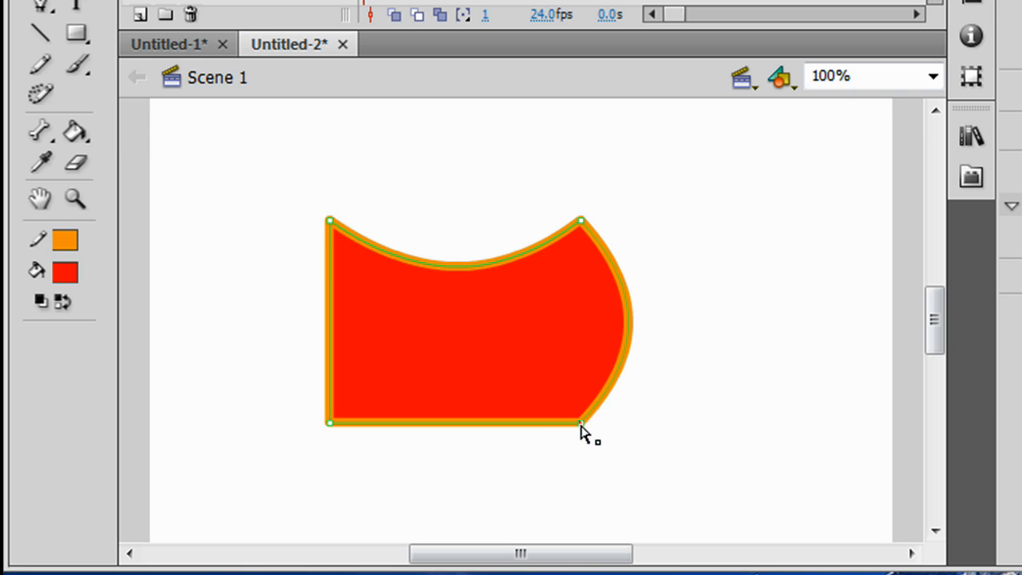
left_click_drag(582, 424, 522, 389)
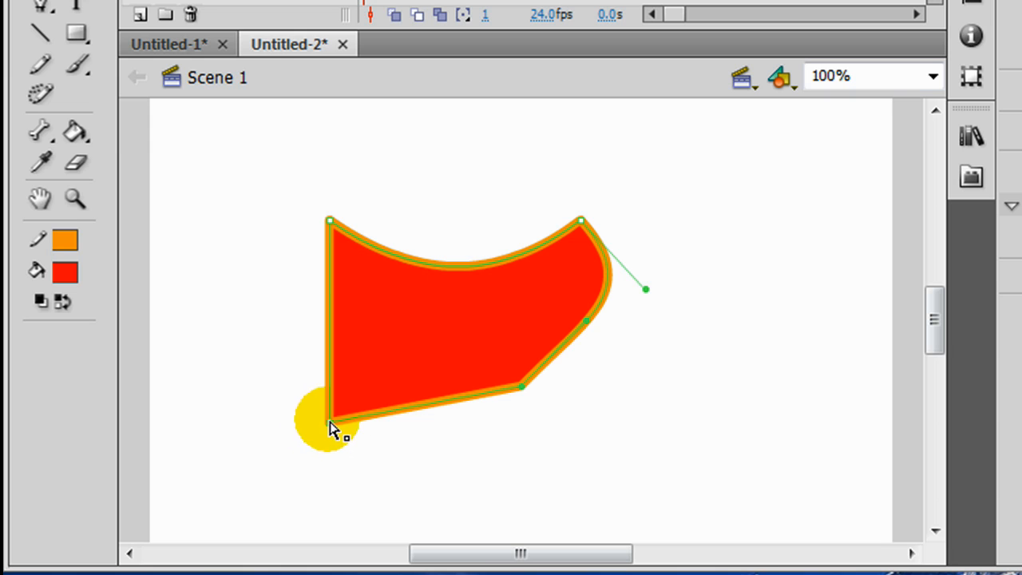
left_click_drag(329, 422, 376, 392)
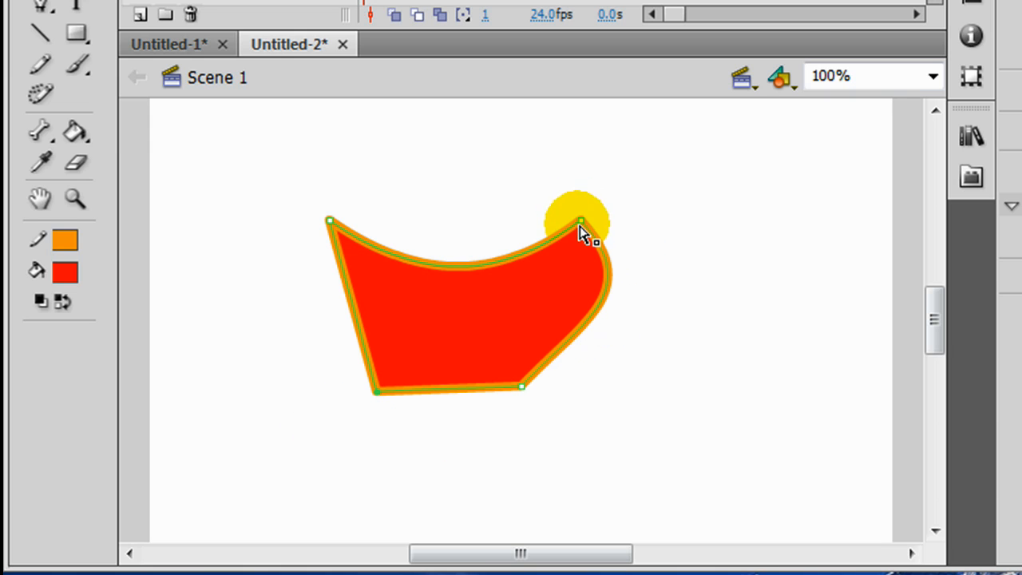
Lower the shape's upper-right anchor point and swing its curve handles to round that corner
left_click_drag(581, 223, 577, 257)
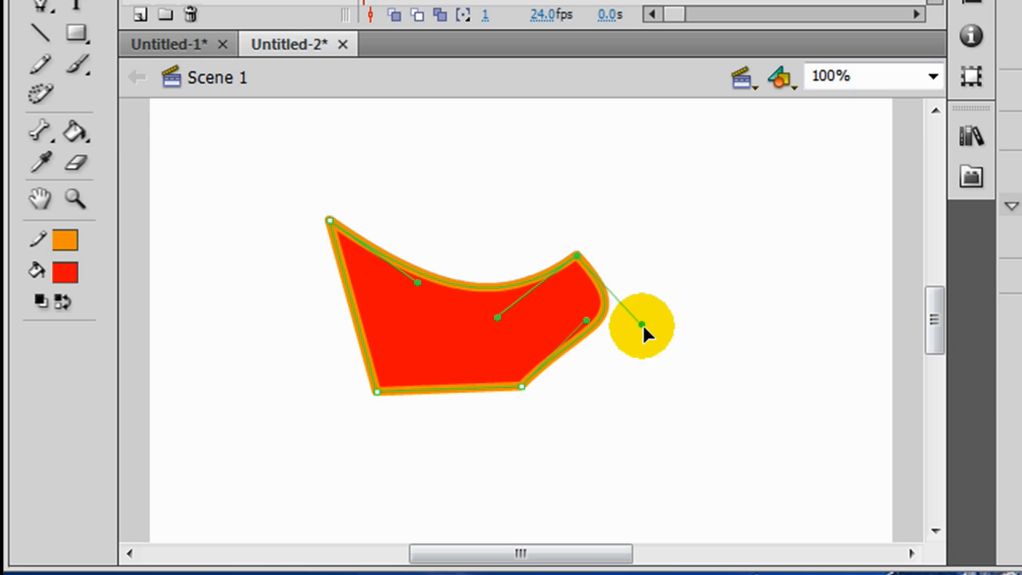
left_click_drag(643, 324, 671, 191)
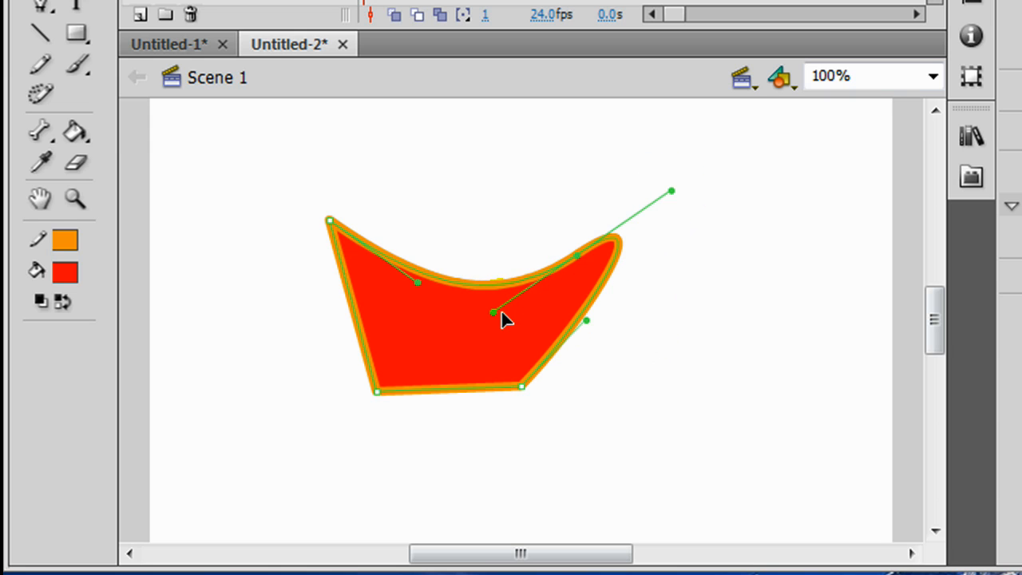
left_click_drag(494, 312, 523, 174)
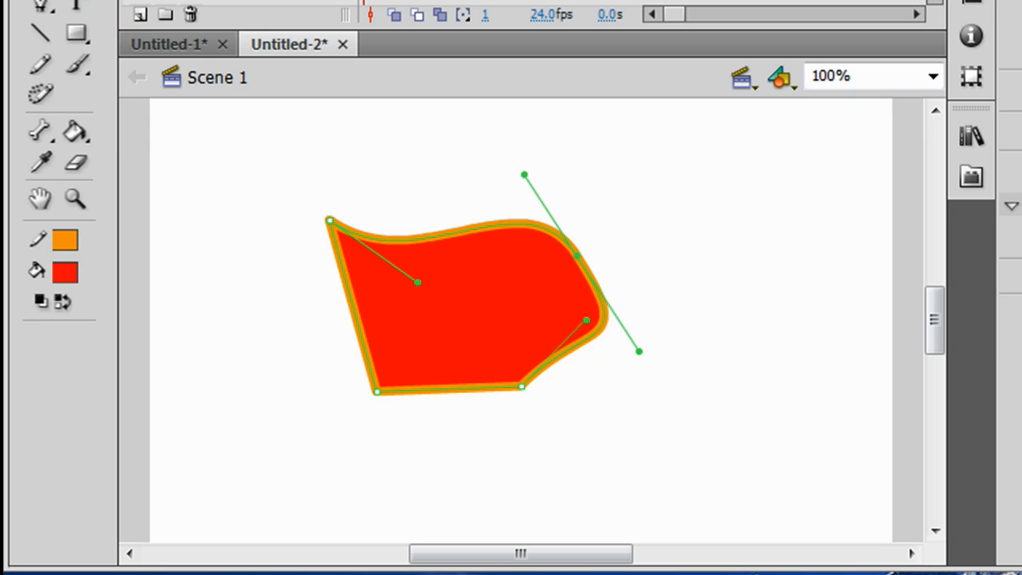
Select the reshaped red drawing object with the Selection tool and delete it
key("v")
left_click_drag(215, 130, 717, 503)
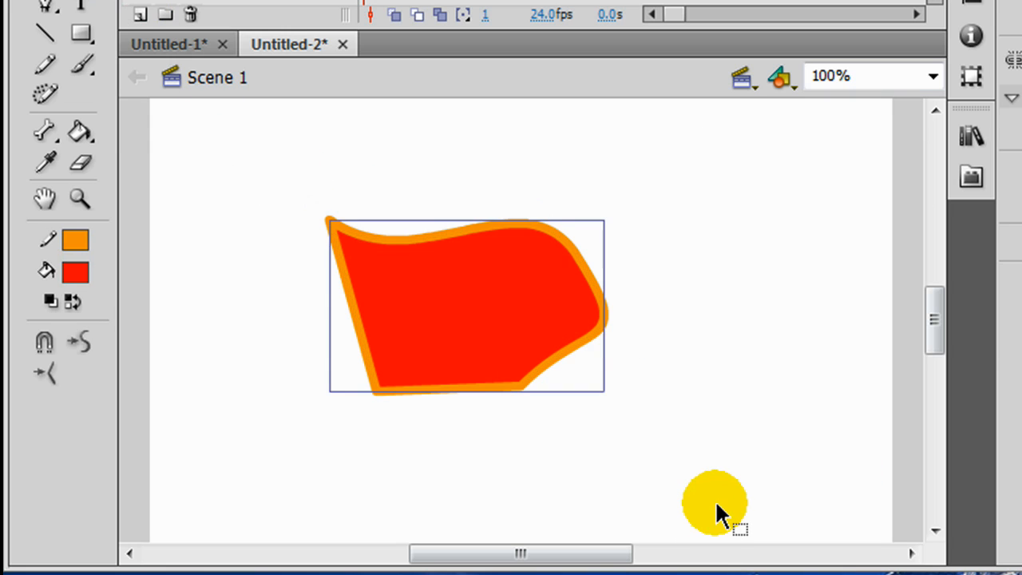
key("Delete")
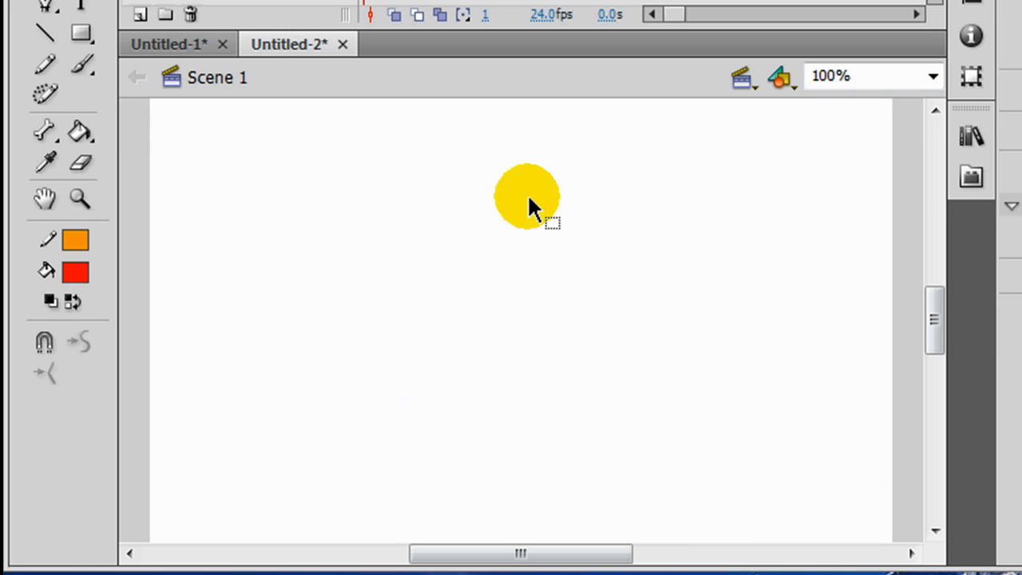
Paint a red brush stroke with Object Drawing on and a second one below it with Object Drawing off
left_click(80, 69)
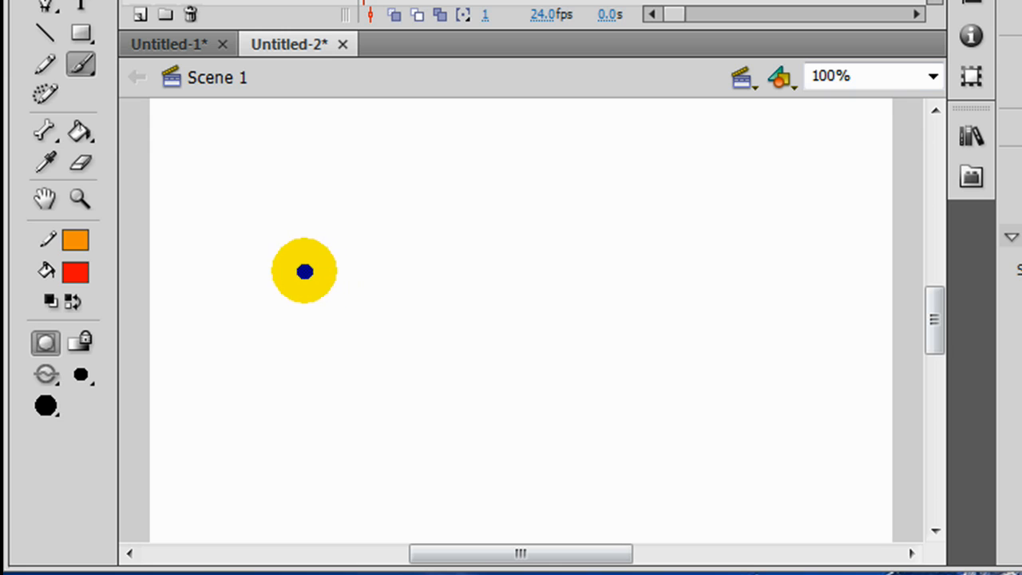
left_click_drag(288, 287, 621, 262)
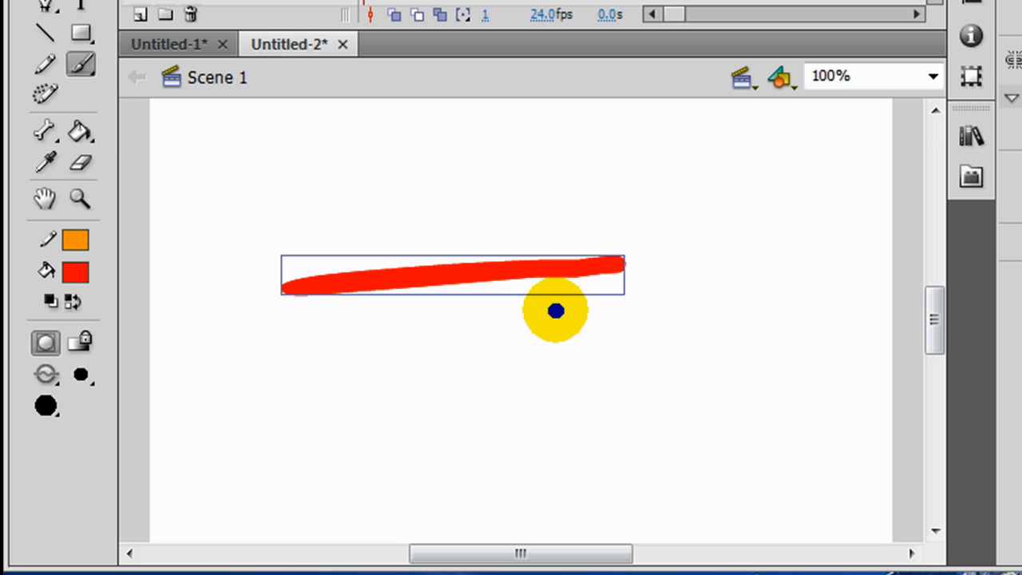
left_click(46, 344)
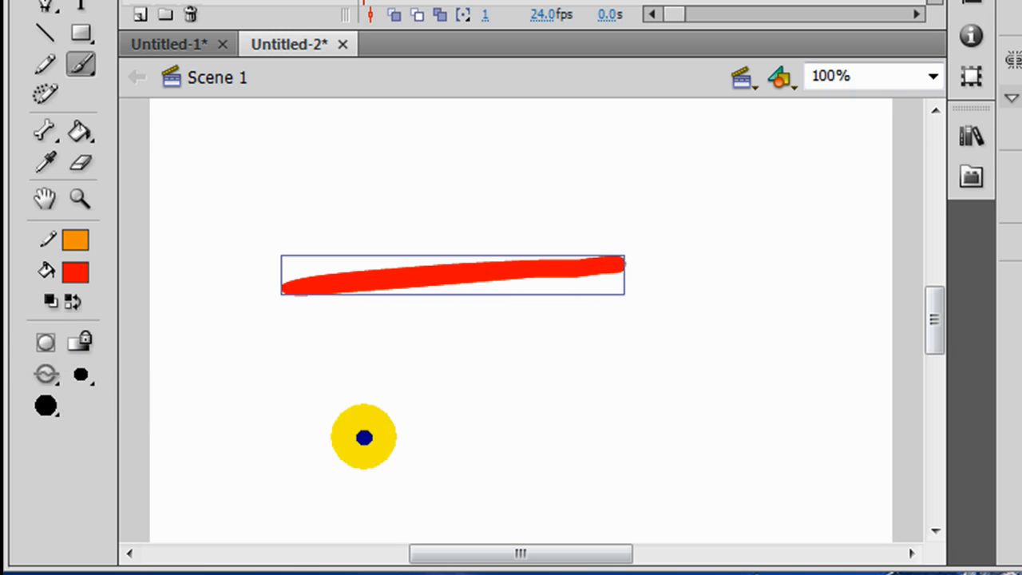
left_click_drag(279, 390, 699, 388)
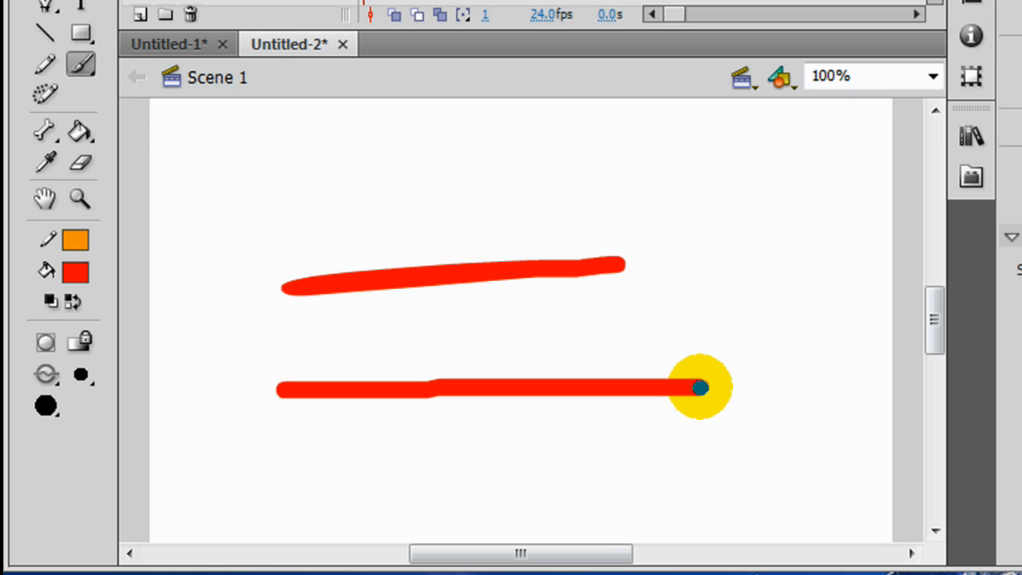
Select the upper and the lower brush stroke in turn with the Selection tool to compare their selection styles
key("v")
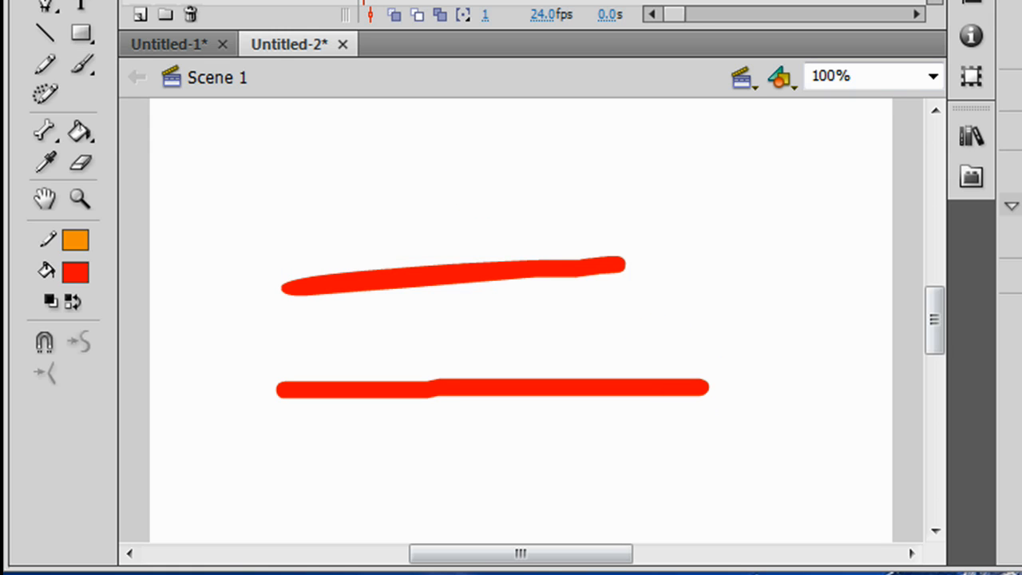
left_click(404, 281)
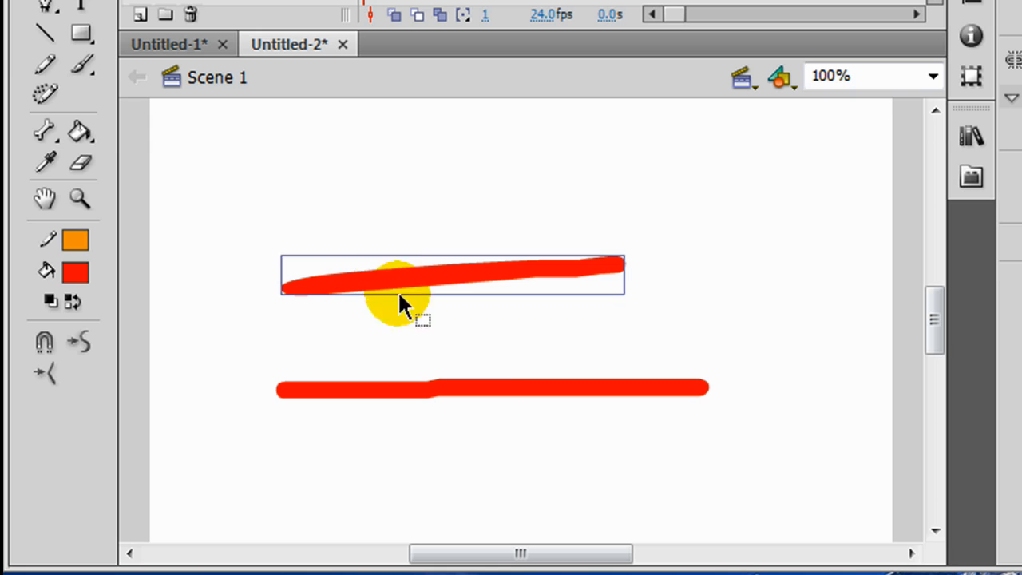
left_click(476, 384)
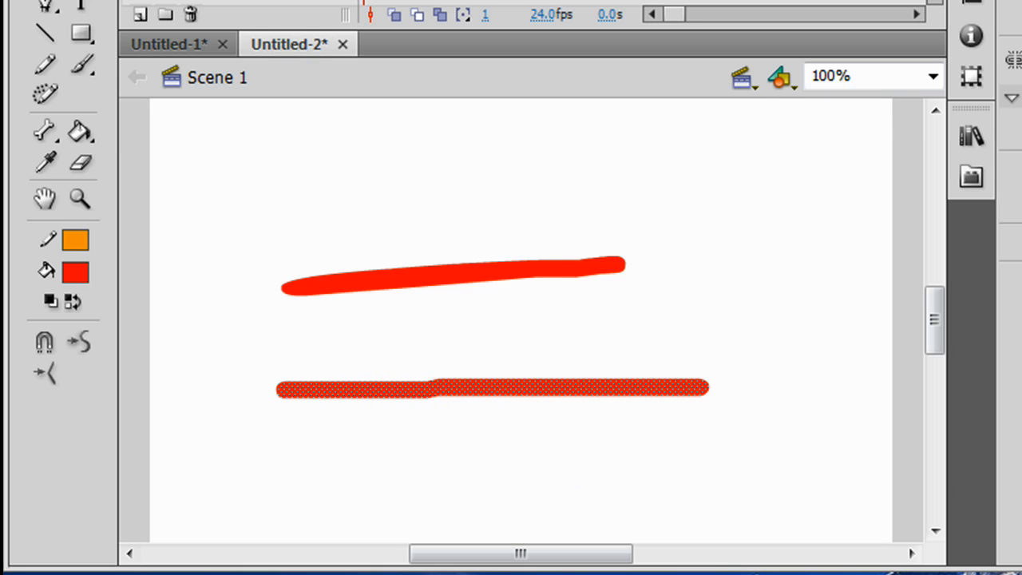
Select both red brush strokes and delete them
mouse_move(191, 178)
left_mouse_down()
mouse_move(199, 196)
mouse_move(721, 495)
left_mouse_up()
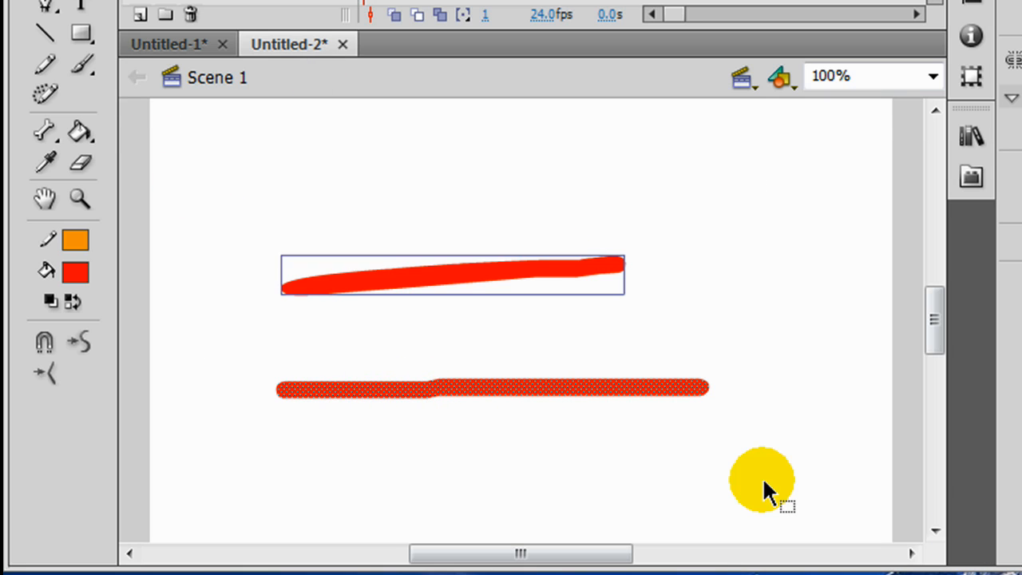
key("Delete")
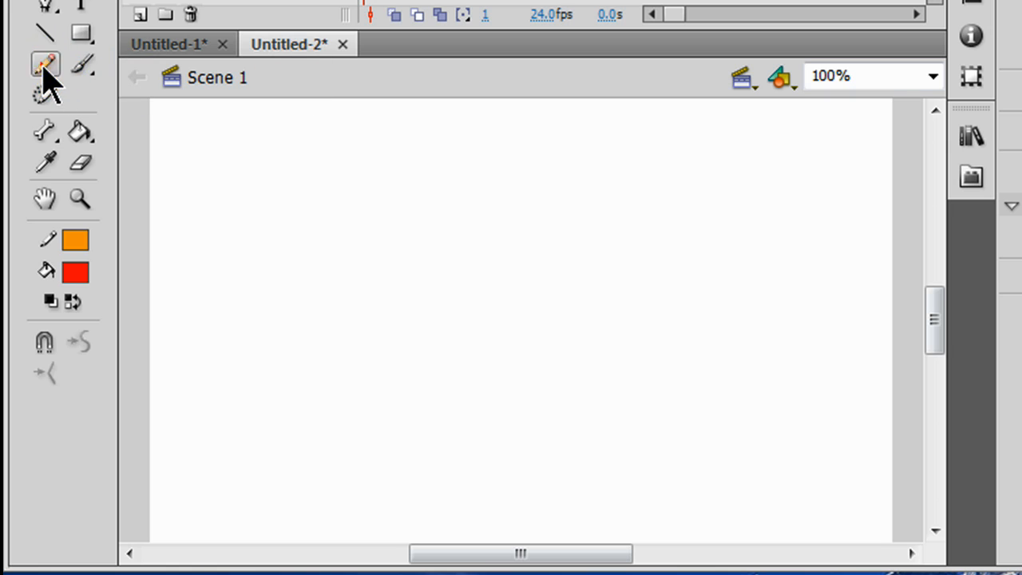
Activate the Pencil tool in Straighten mode and change the fill color to purple
left_click(44, 65)
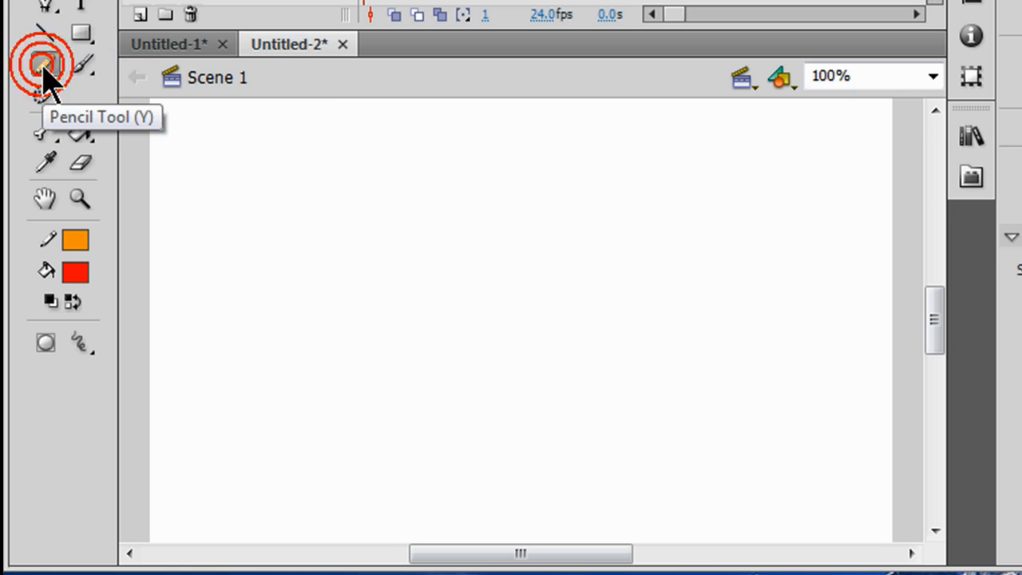
left_click(81, 268)
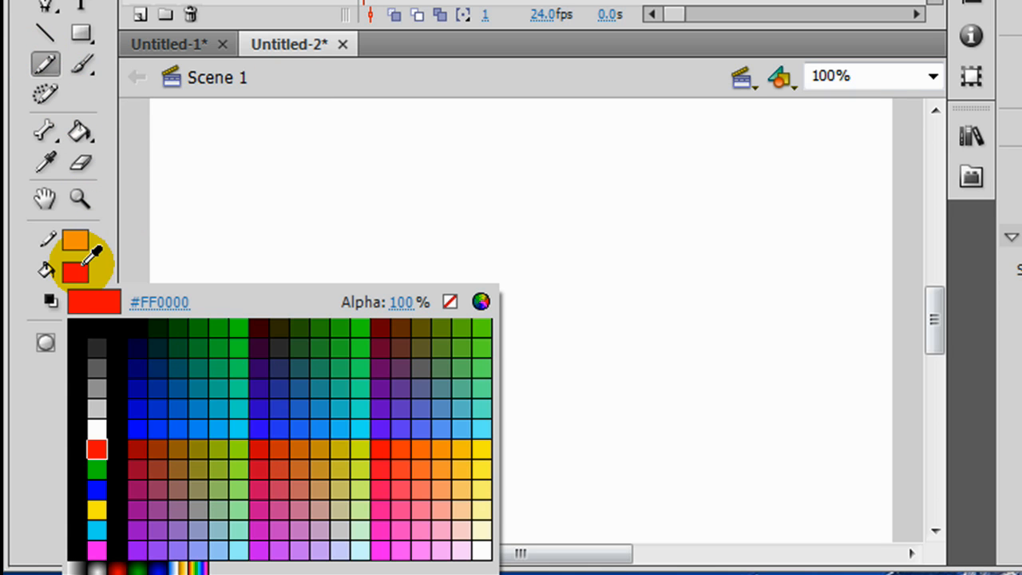
left_click(381, 378)
left_click(84, 345)
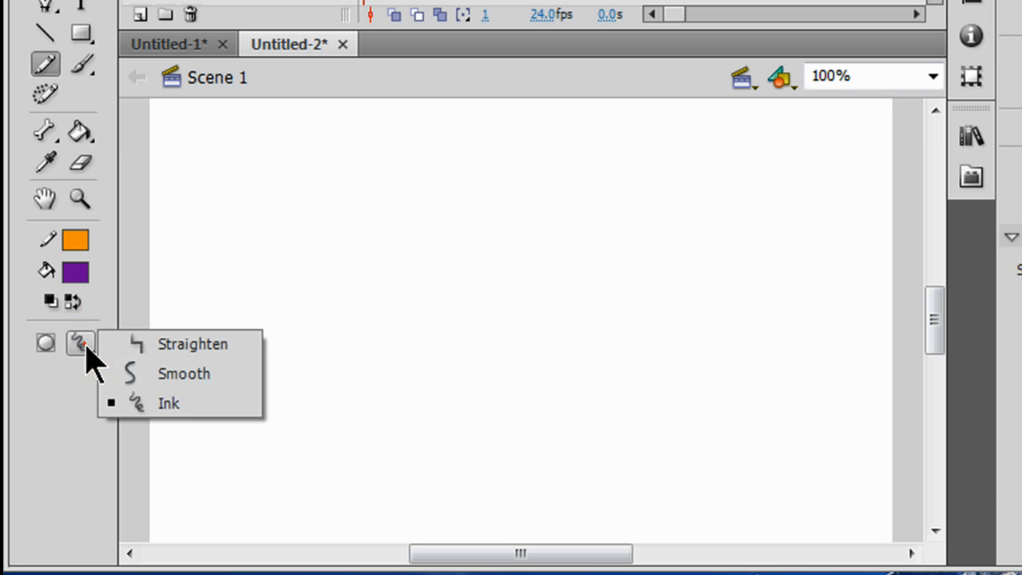
left_click(192, 344)
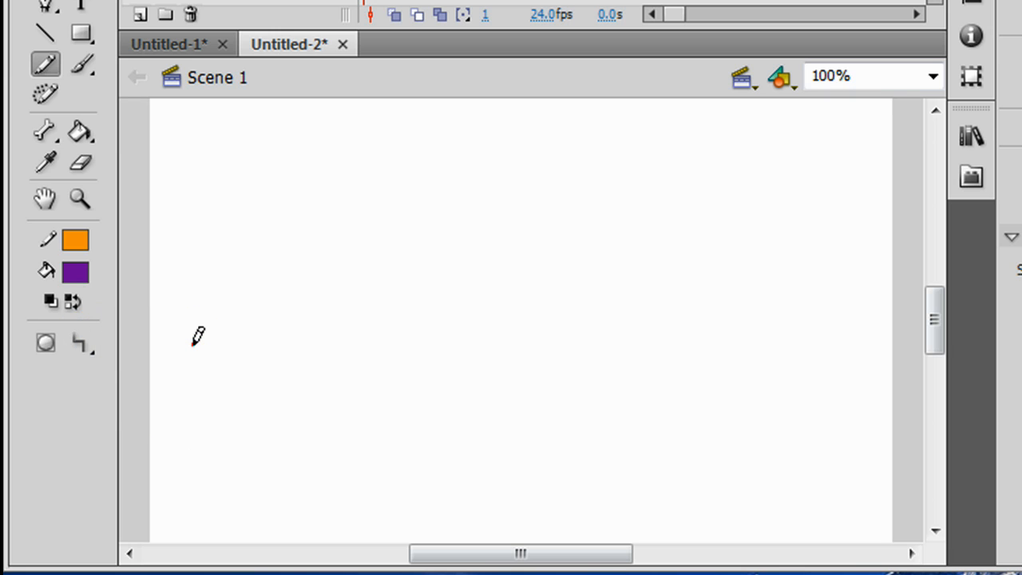
Draw three roughly horizontal orange pencil lines mid-stage and two roughly vertical ones to their right
left_click_drag(307, 231, 631, 225)
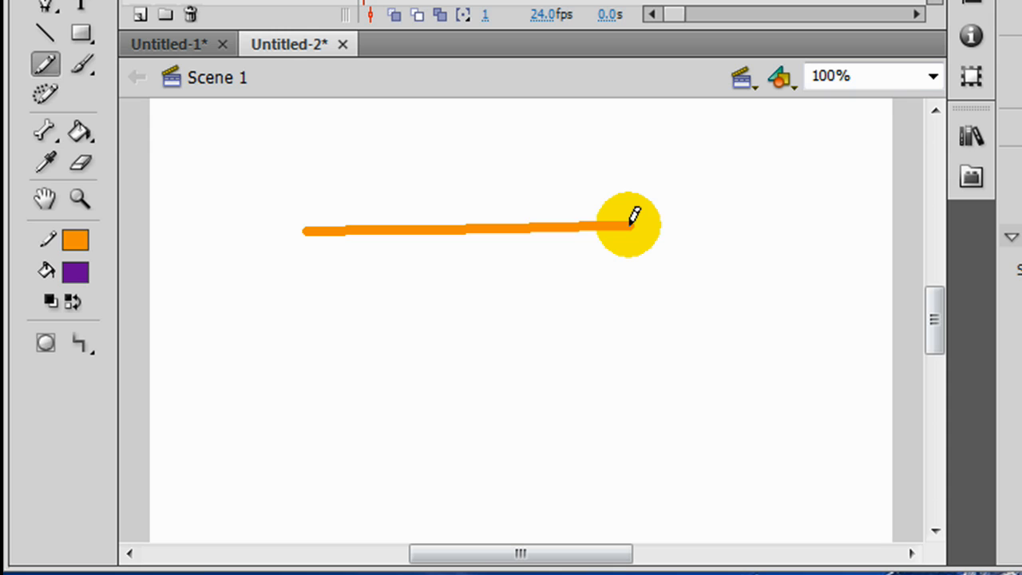
left_click_drag(630, 223, 630, 223)
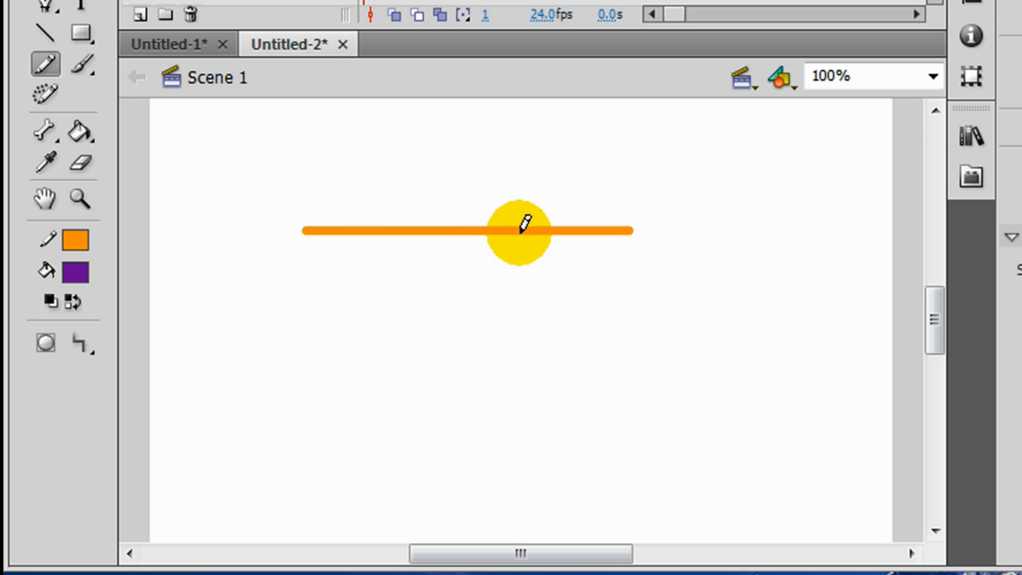
left_click_drag(309, 278, 621, 278)
left_click_drag(307, 321, 608, 329)
left_click_drag(764, 214, 754, 400)
left_click_drag(806, 227, 831, 451)
Switch the pencil to Smooth mode and draw two lines below the horizontal ones and two curves above and beside them
left_click(79, 344)
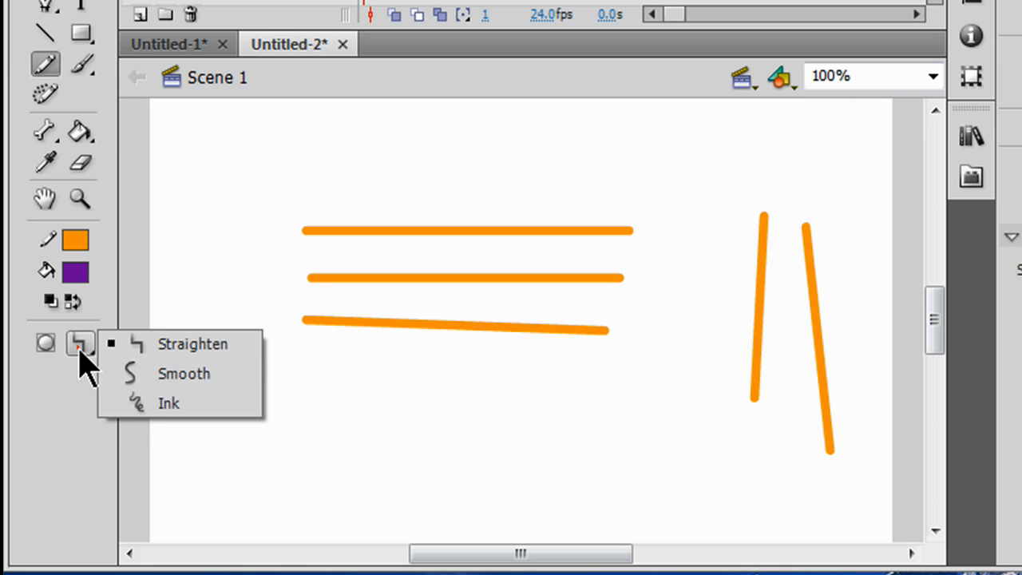
left_click(132, 372)
left_click_drag(303, 406, 593, 392)
left_click_drag(297, 452, 646, 468)
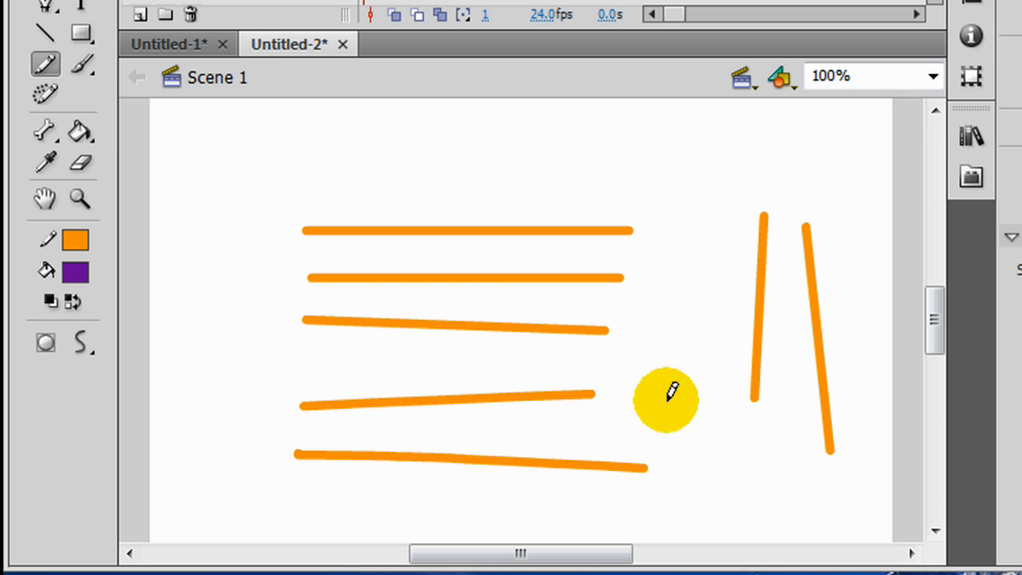
mouse_move(475, 175)
left_mouse_down()
mouse_move(581, 130)
mouse_move(699, 164)
left_mouse_up()
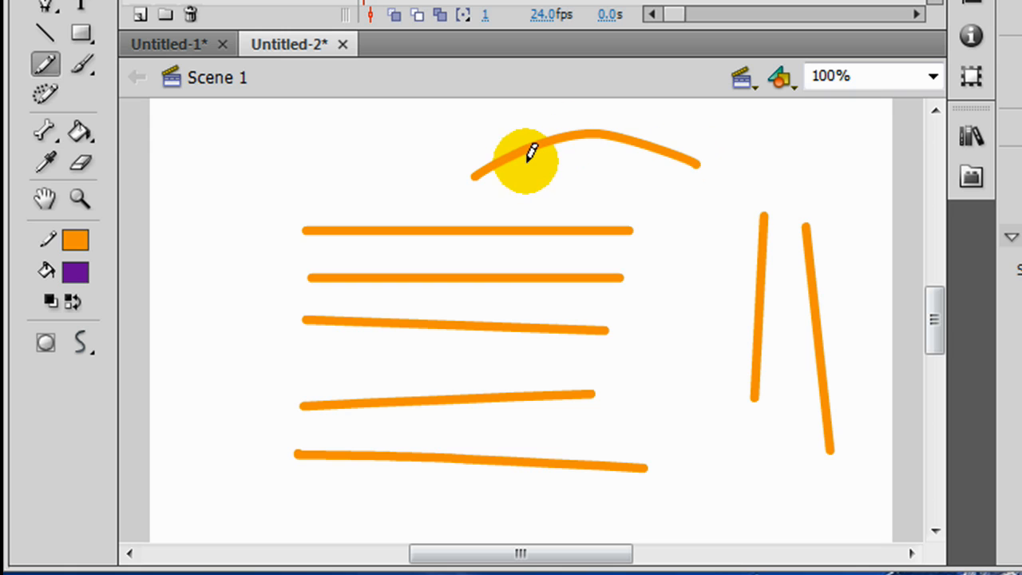
left_click_drag(591, 177, 674, 294)
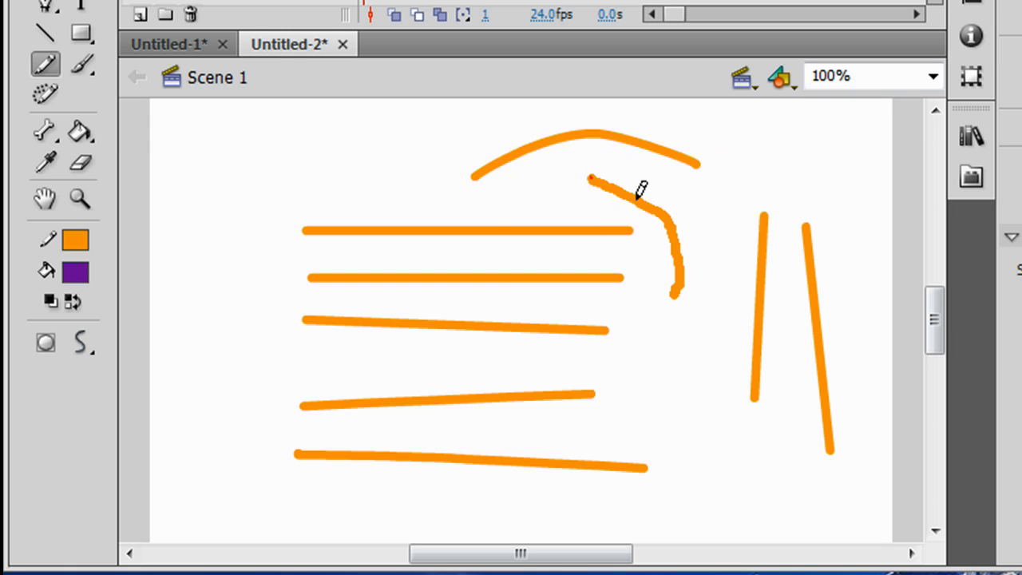
Switch the pencil to Ink mode and draw one long and one short wavy line in the stage's upper-left area
left_click(94, 347)
left_click(160, 402)
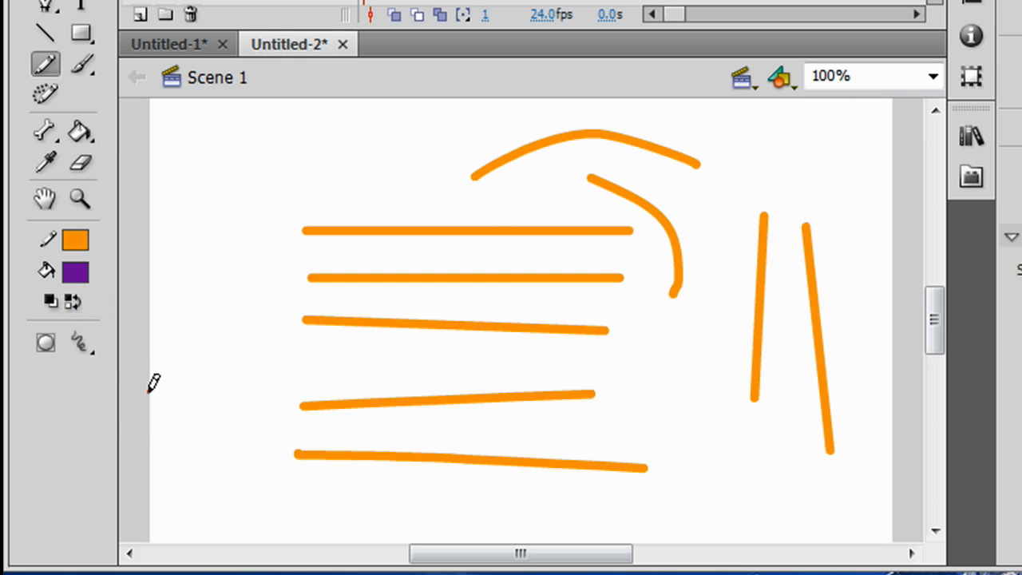
mouse_move(276, 128)
left_mouse_down()
mouse_move(239, 141)
mouse_move(253, 228)
mouse_move(206, 266)
mouse_move(233, 313)
mouse_move(242, 361)
mouse_move(206, 393)
left_mouse_up()
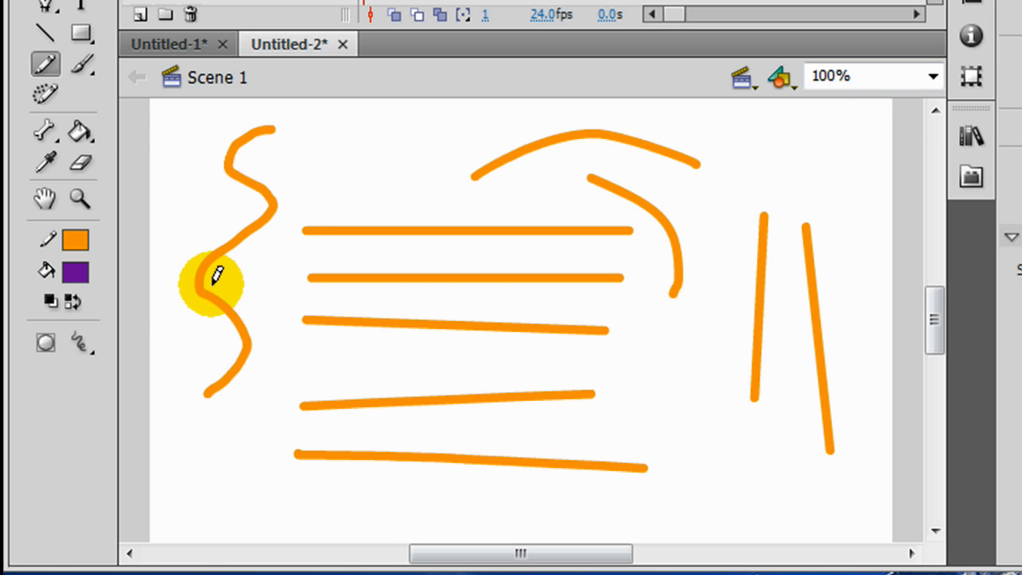
mouse_move(382, 137)
left_mouse_down()
mouse_move(341, 157)
mouse_move(305, 209)
left_mouse_up()
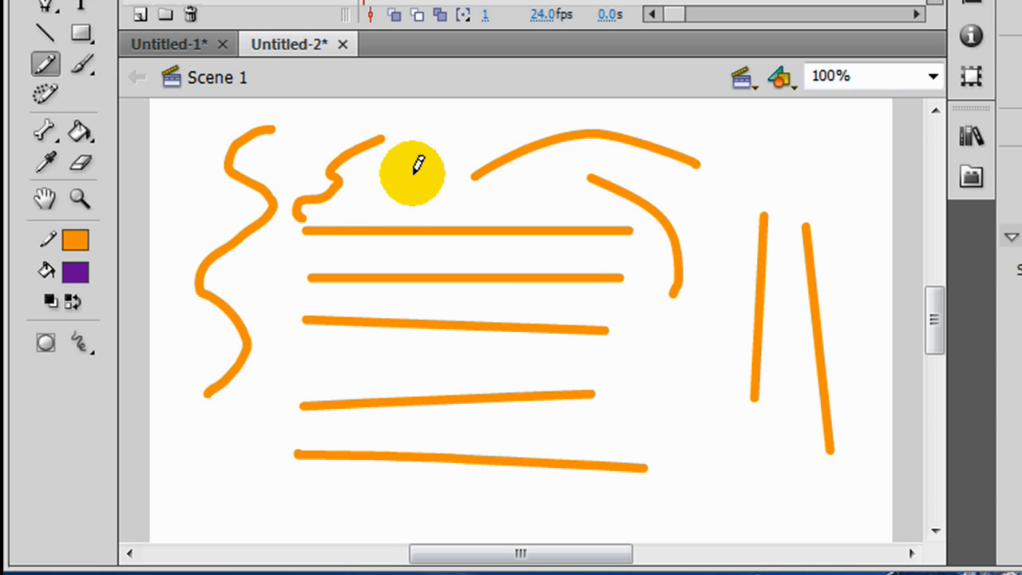
Select all the pencil lines on the stage and delete them
key("v")
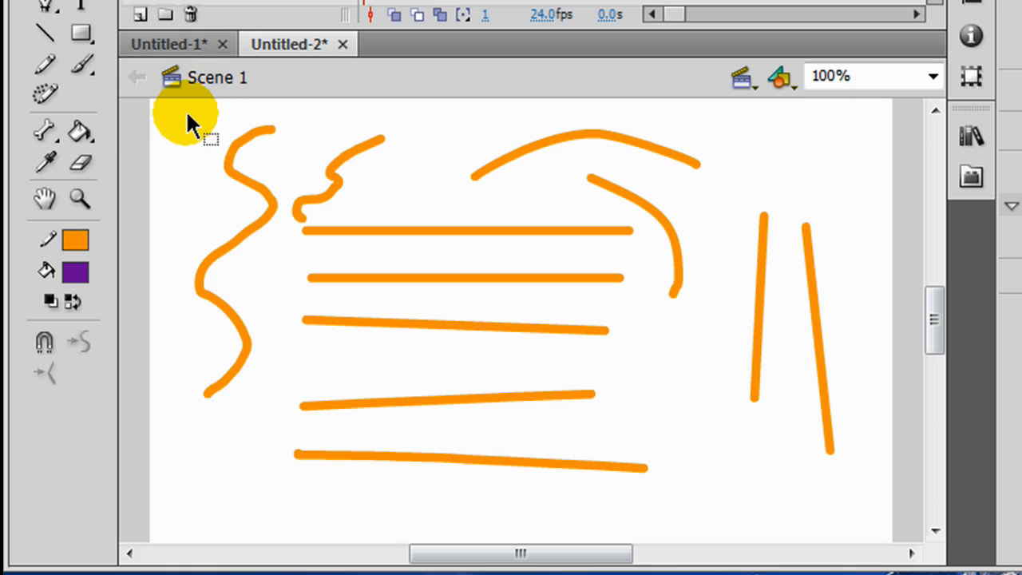
mouse_move(161, 112)
left_mouse_down()
mouse_move(716, 536)
mouse_move(867, 532)
mouse_move(868, 523)
left_mouse_up()
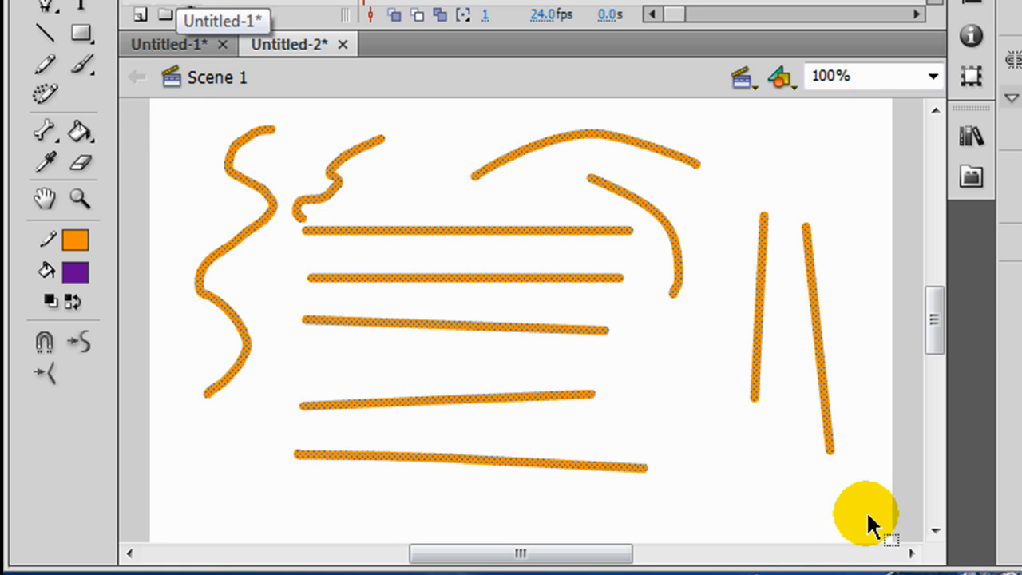
key("Delete")
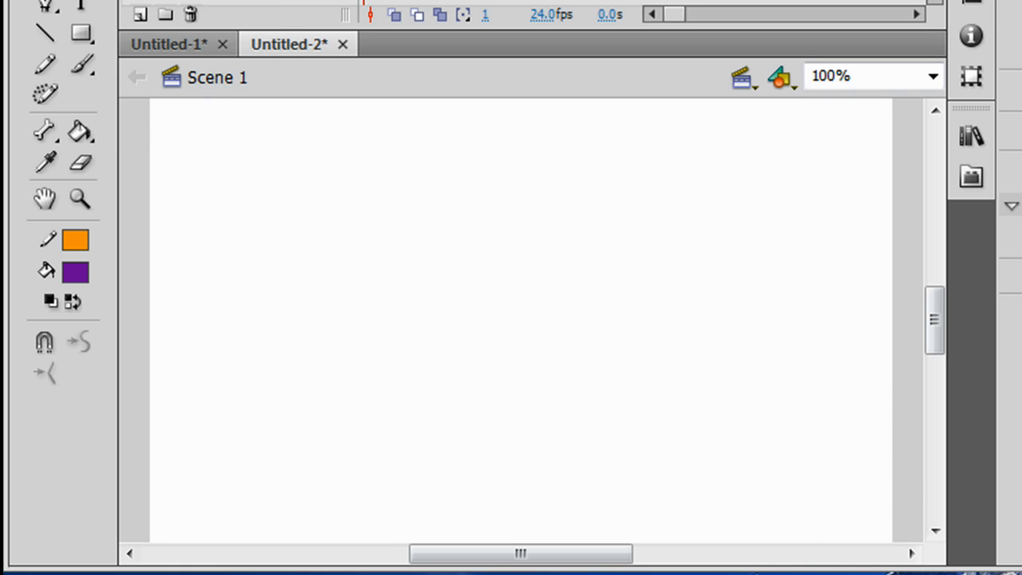
left_click(85, 32)
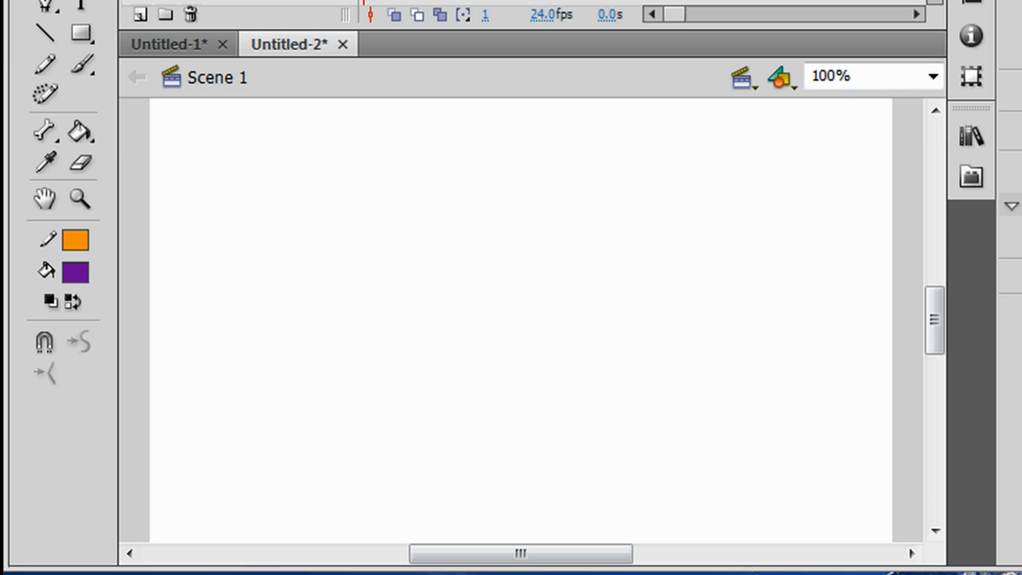
Draw two upright ovals side by side mid-stage as eyes, with a white fill and a dark grey outline
left_click_drag(80, 32, 156, 65)
left_click(75, 272)
left_click(97, 429)
left_click(75, 240)
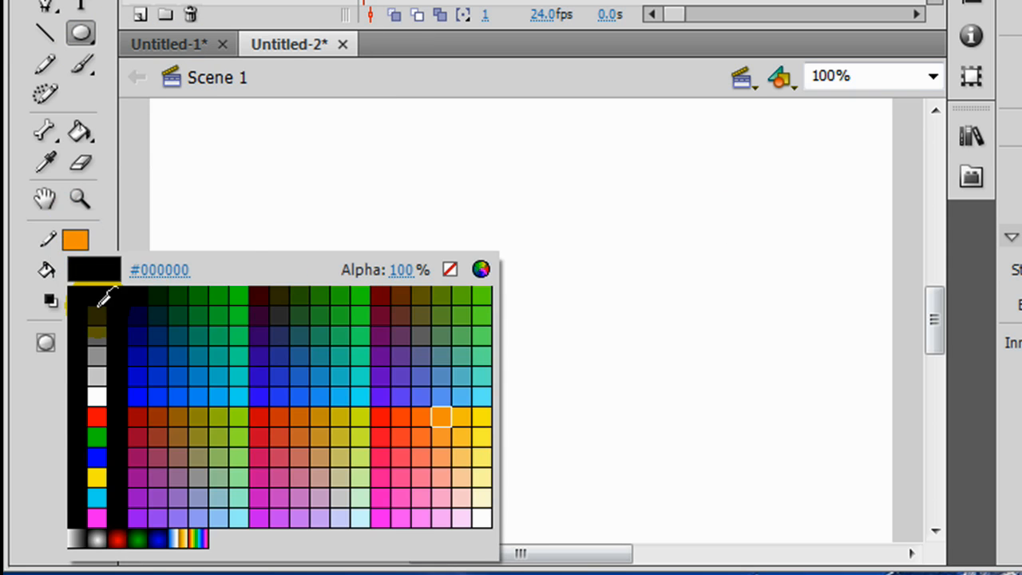
left_click(97, 297)
mouse_move(380, 217)
left_mouse_down()
mouse_move(468, 359)
mouse_move(455, 357)
mouse_move(530, 353)
mouse_move(447, 355)
mouse_move(535, 353)
left_mouse_up()
key("v")
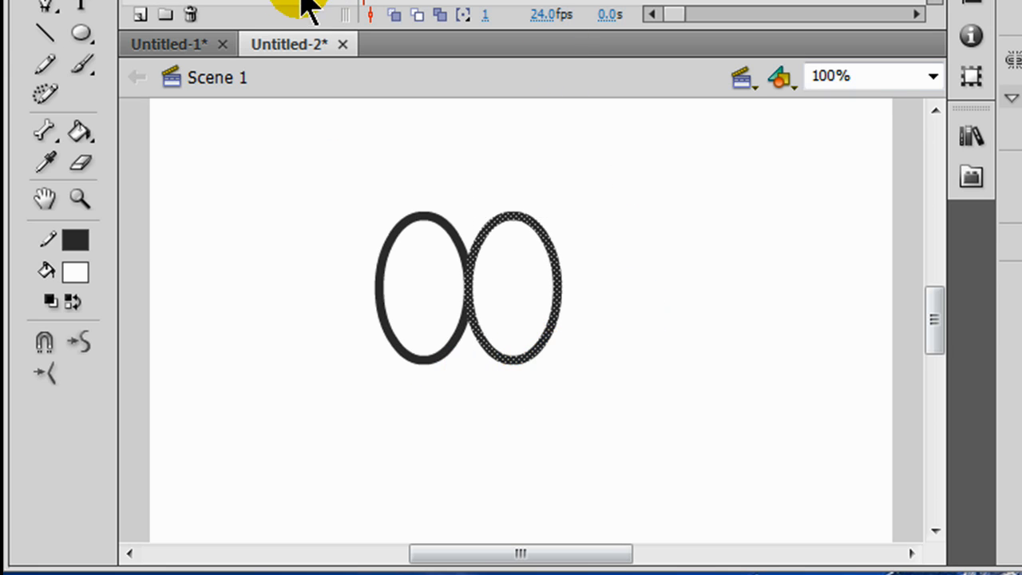
Try brushing the nose outline from the base of the left eye in white and in mid-grey, undoing each stroke
left_click(45, 64)
left_click(80, 64)
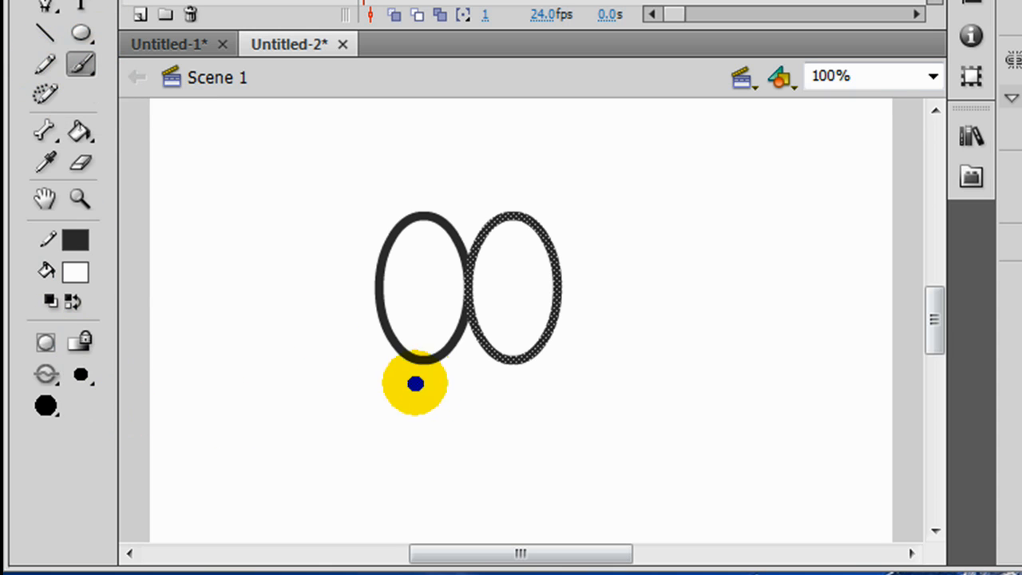
left_click_drag(406, 359, 359, 361)
key("ctrl+z")
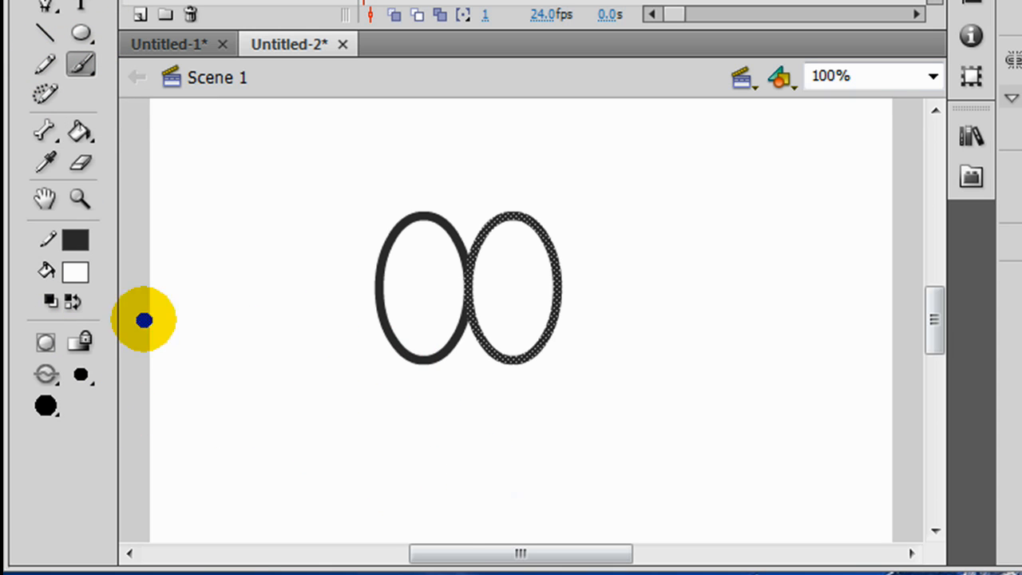
left_click(75, 272)
left_click(100, 363)
mouse_move(406, 355)
left_mouse_down()
mouse_move(285, 403)
mouse_move(432, 452)
left_mouse_up()
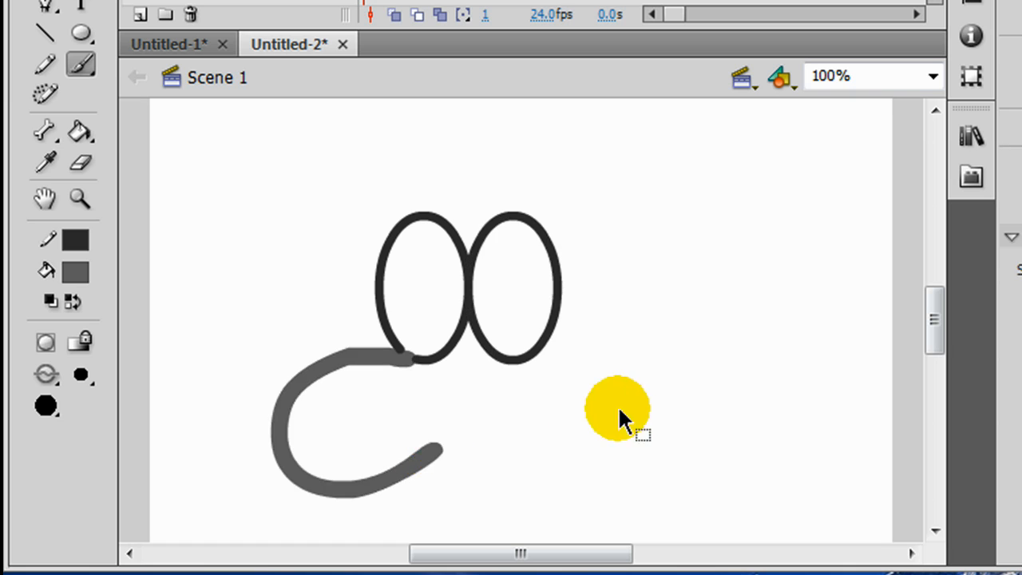
key("ctrl+z")
Set the fill to dark grey #333333 and brush a rounded nose curving out from beneath the left eye
left_click(75, 272)
left_click(96, 348)
mouse_move(414, 364)
left_mouse_down()
mouse_move(346, 373)
mouse_move(357, 468)
mouse_move(447, 455)
left_mouse_up()
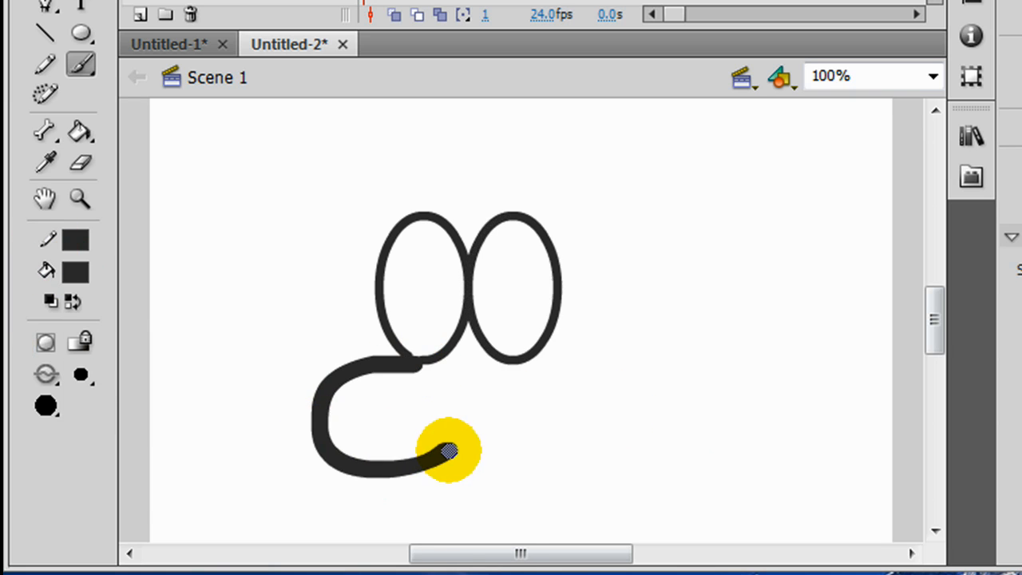
Brush the head outline from under the nose around the chin and back of the head to the top of the left eye
left_click_drag(936, 333, 937, 363)
mouse_move(382, 354)
left_mouse_down()
mouse_move(593, 406)
mouse_move(656, 149)
left_mouse_up()
scroll(650, 326, "up", 5)
mouse_move(650, 328)
left_mouse_down()
mouse_move(515, 207)
mouse_move(420, 261)
left_mouse_up()
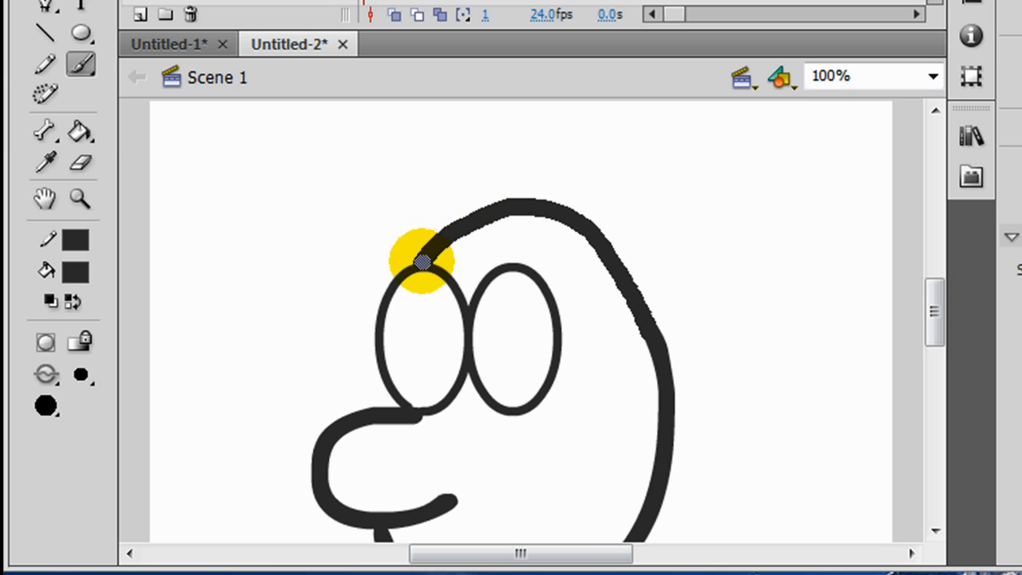
left_click_drag(935, 322, 933, 334)
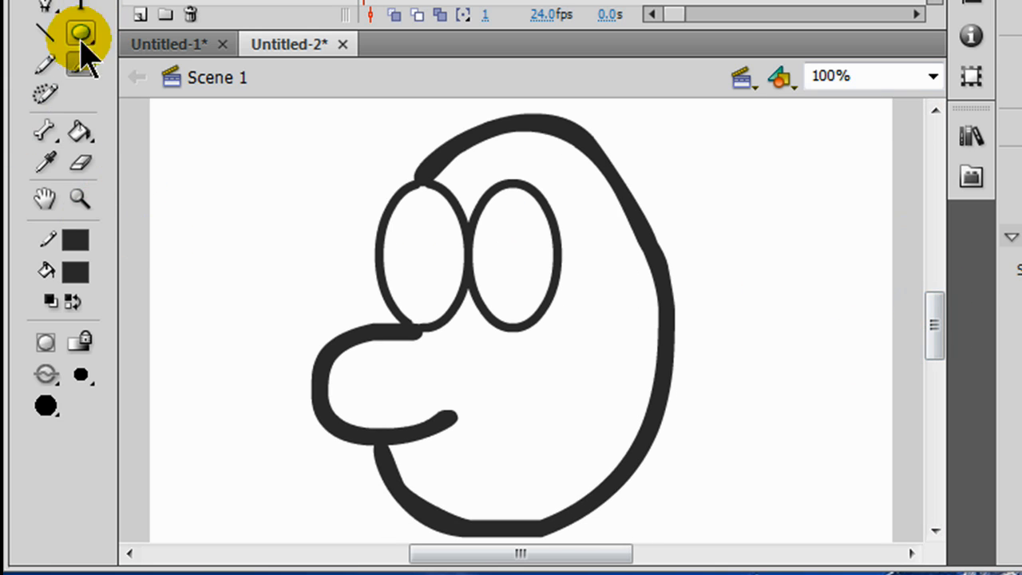
Select the outlines of both eyes and make their strokes thicker to match the brushed head outline
left_click(45, 0)
double_click(536, 311)
left_click(385, 289, "shift")
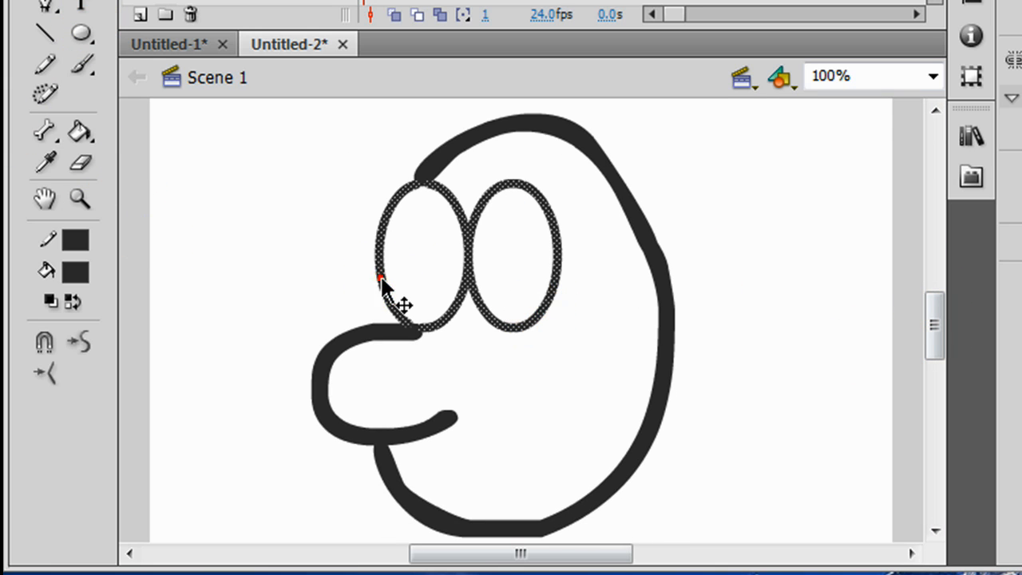
left_click_drag(1018, 152, 1020, 152)
left_click(780, 349)
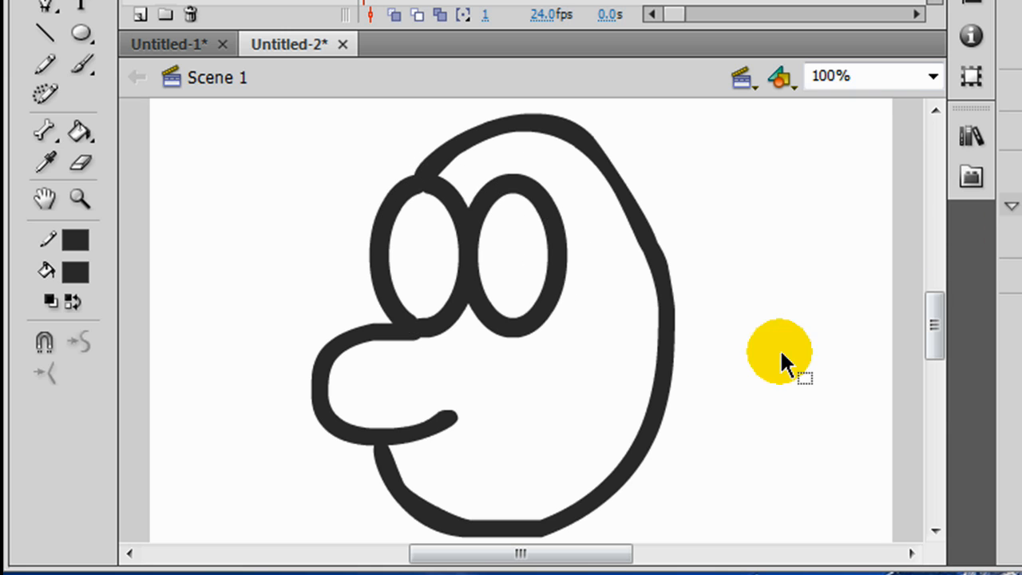
Draw a small solid black circle without a stroke inside each eye as the pupils
left_click(82, 33)
left_click(141, 64)
left_click(75, 272)
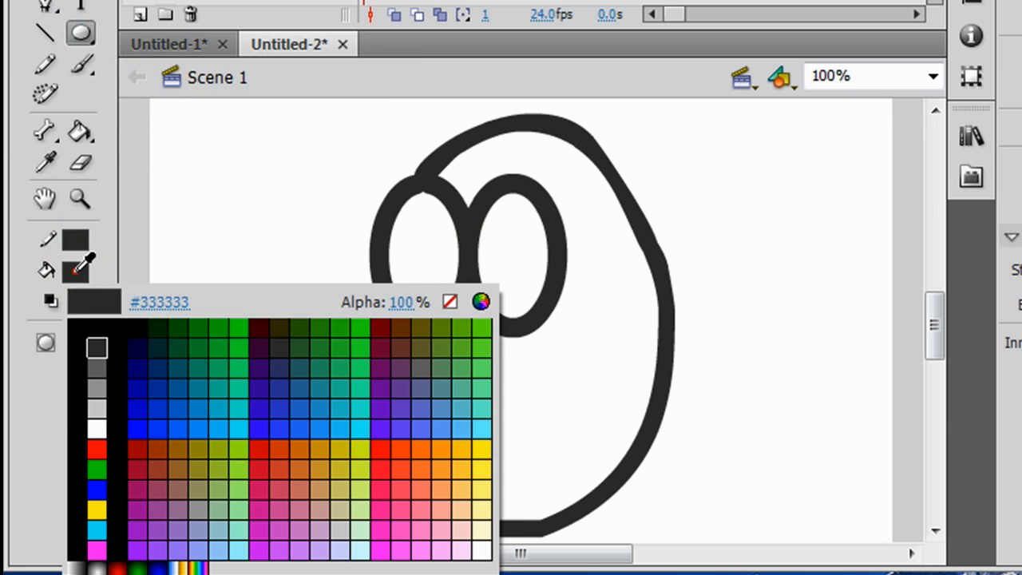
left_click(96, 329)
left_click(75, 240)
left_click(449, 266)
left_click_drag(416, 254, 437, 277)
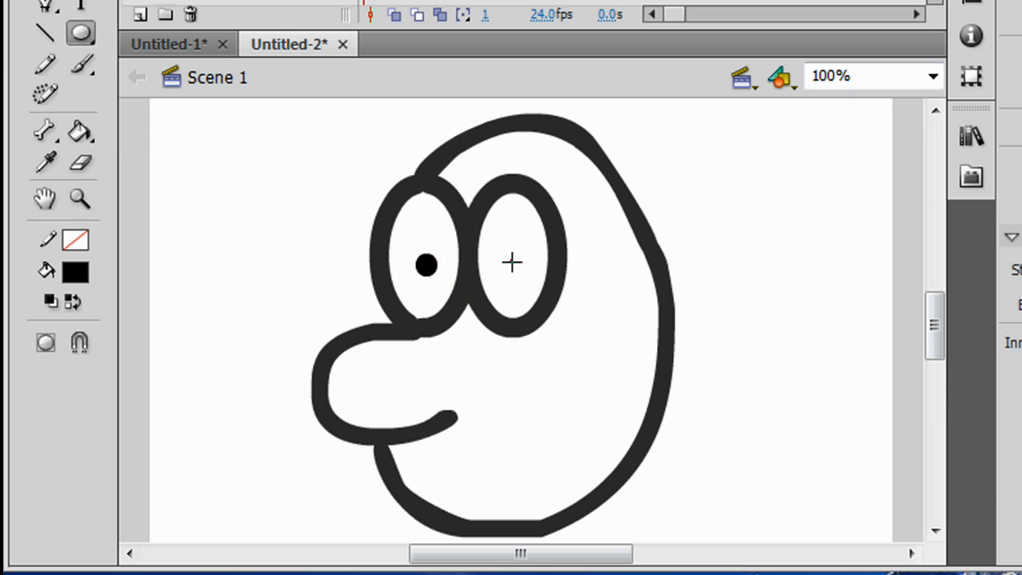
left_click_drag(512, 262, 534, 283)
Brush a solid black crescent-shaped smile on the lower part of the face, to the right of the nose
left_click(81, 66)
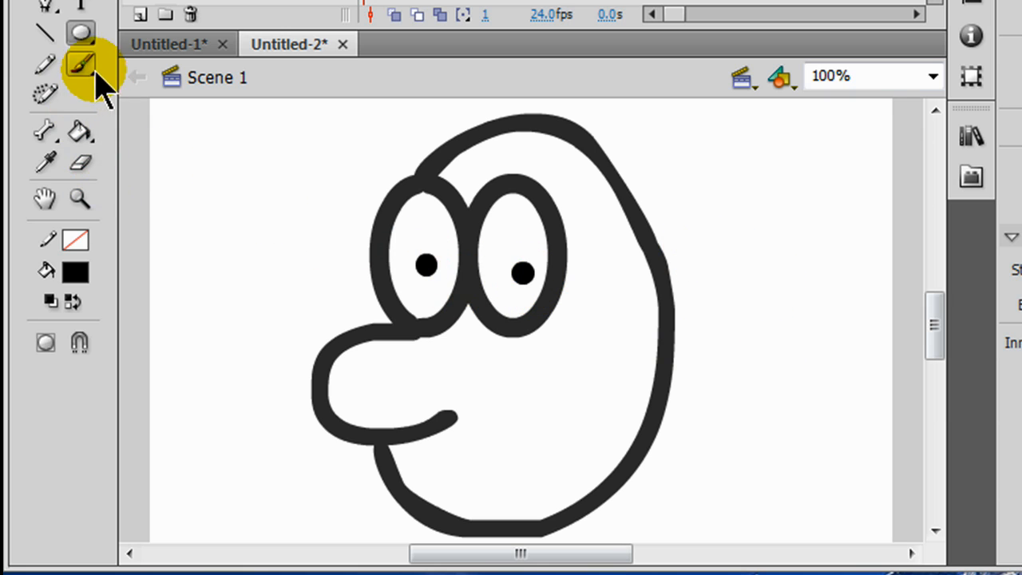
mouse_move(463, 460)
left_mouse_down()
mouse_move(508, 449)
mouse_move(595, 360)
left_mouse_up()
key("v")
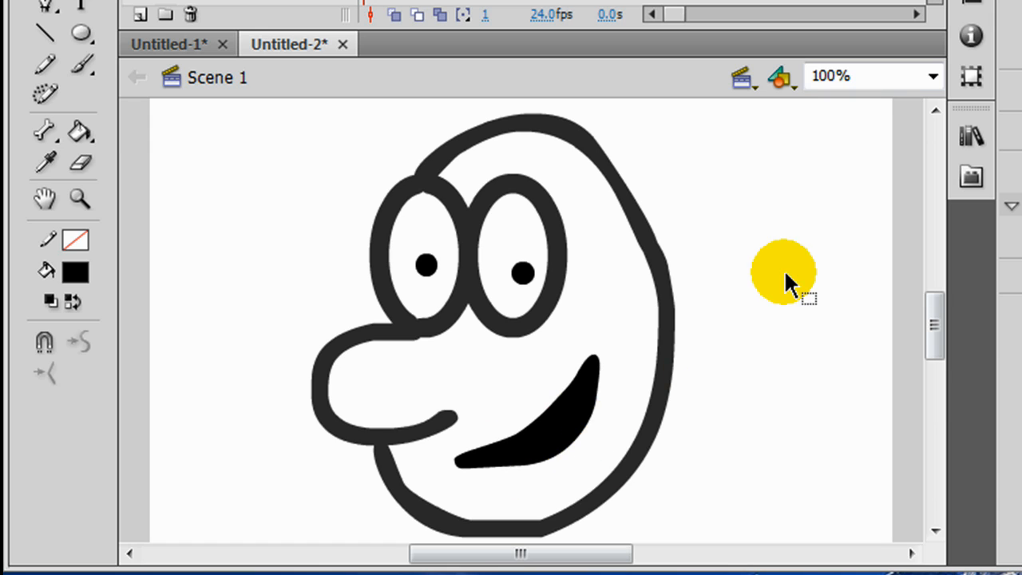
Reshape the outer edge of the head outline at the upper back of the head by pulling it slightly outward
left_click(645, 219)
left_click(670, 211)
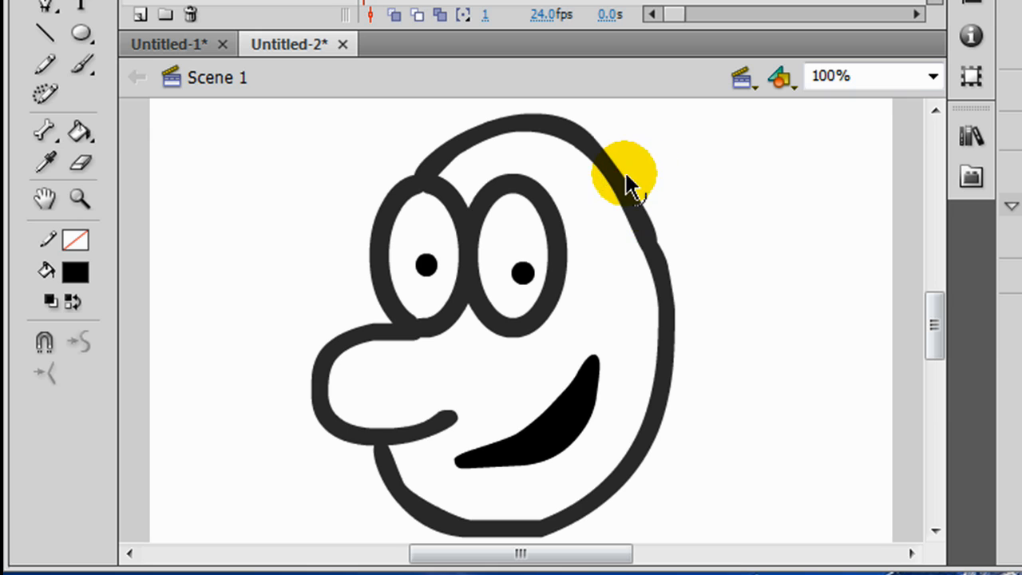
left_click_drag(626, 174, 630, 172)
left_click_drag(656, 241, 660, 242)
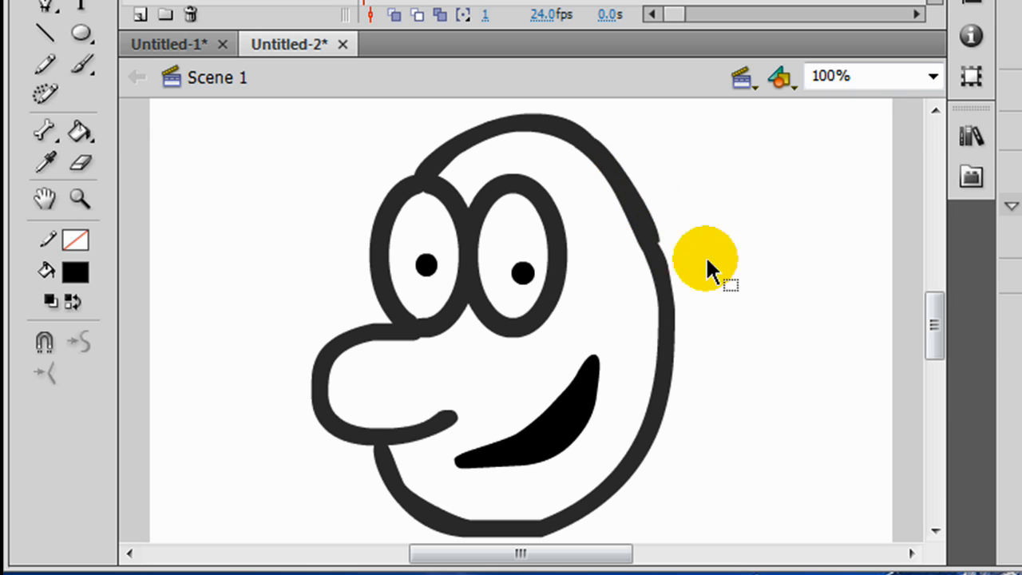
Brush a small black angled ear inside the back of the head, to the right of the eyes
left_click(80, 64)
left_click_drag(605, 273, 611, 329)
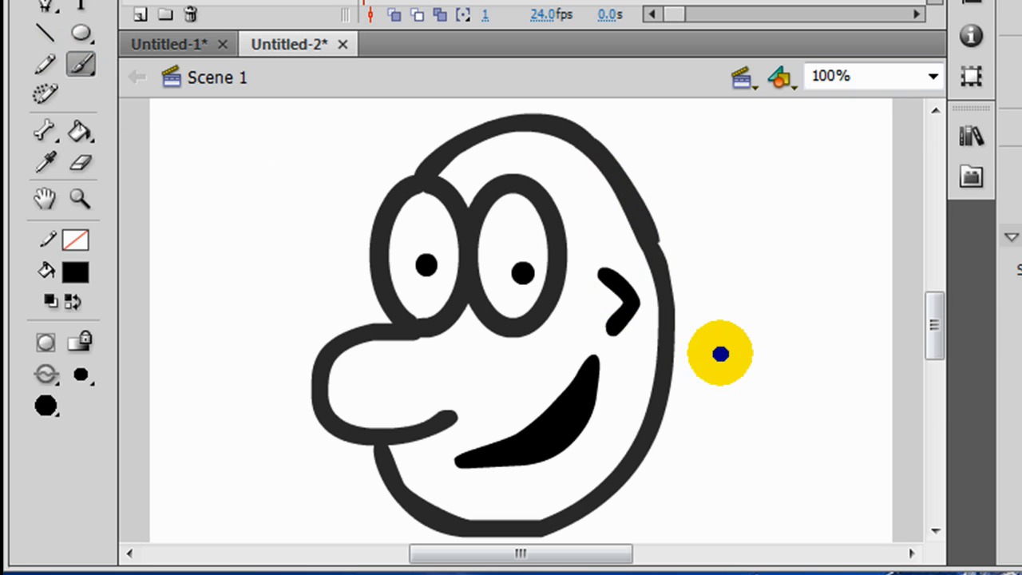